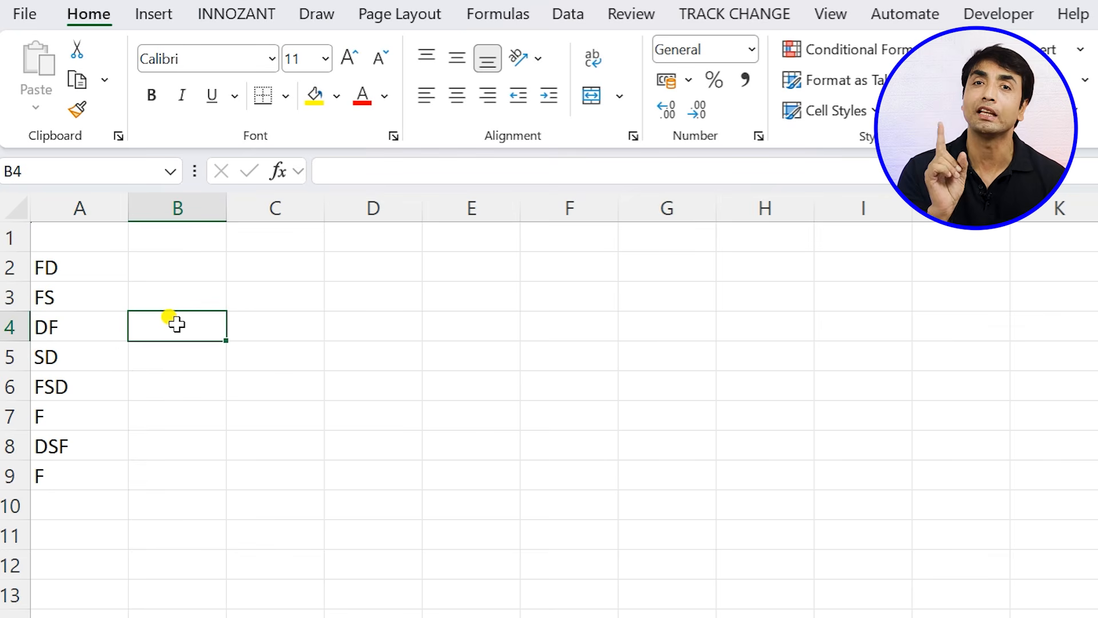
- Save the new workbook to the Desktop as TEST in the Excel Workbook format
key("ctrl+s")
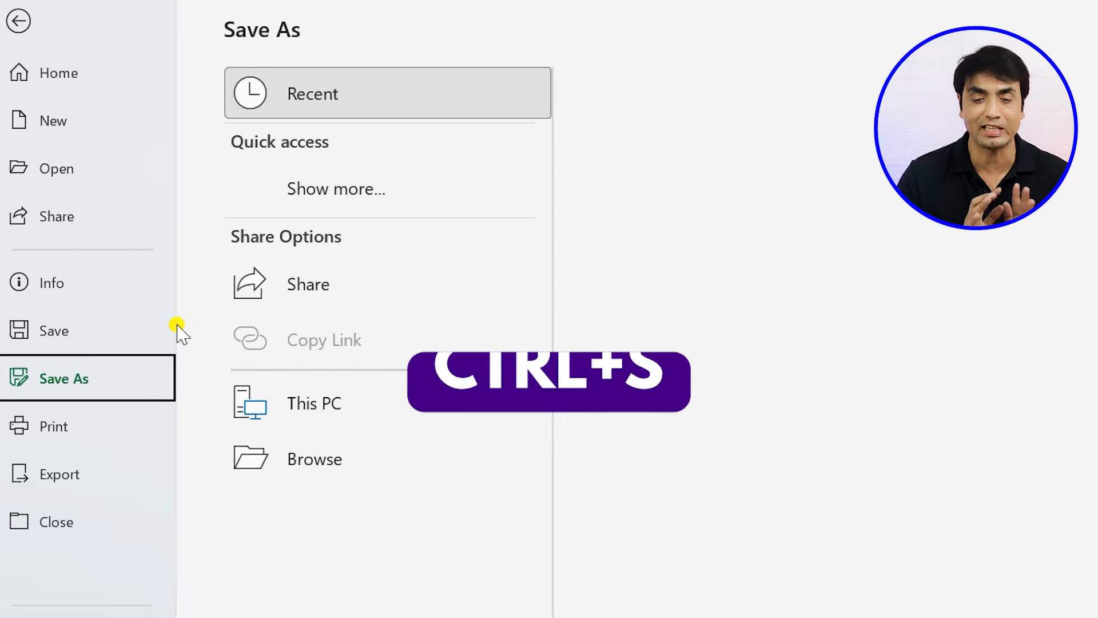
left_click(293, 409)
left_click(294, 412)
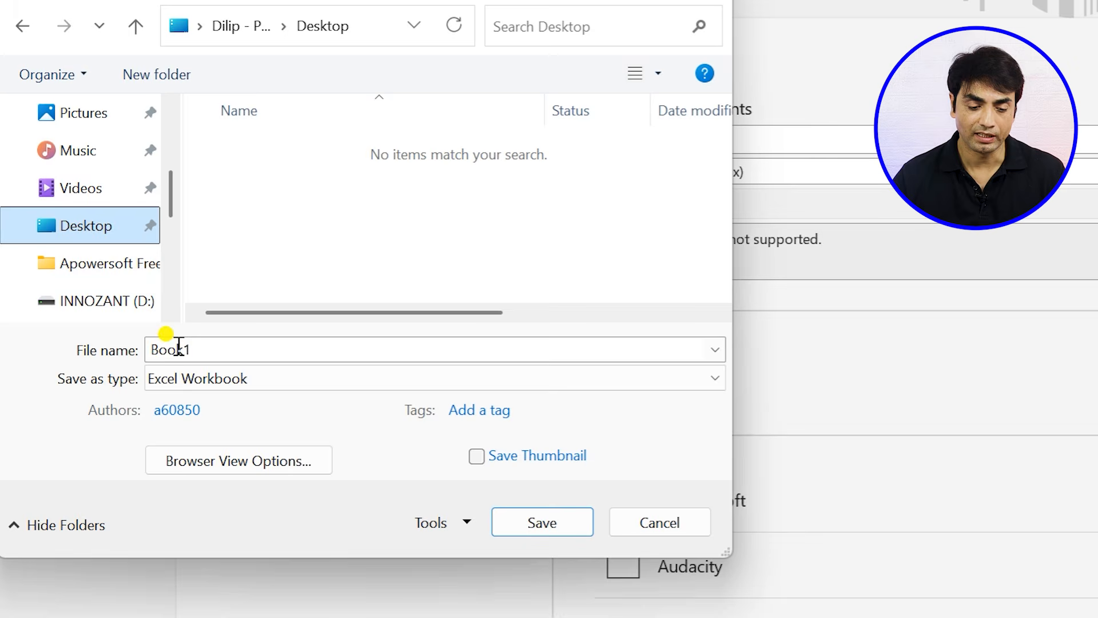
double_click(200, 350)
type("TEST")
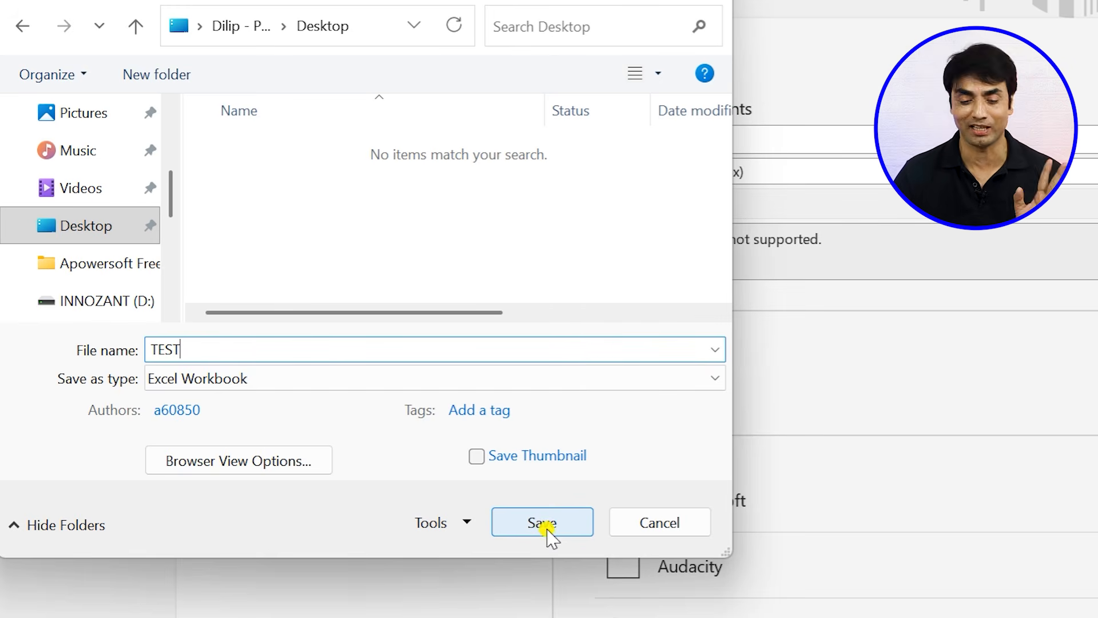
left_click(522, 532)
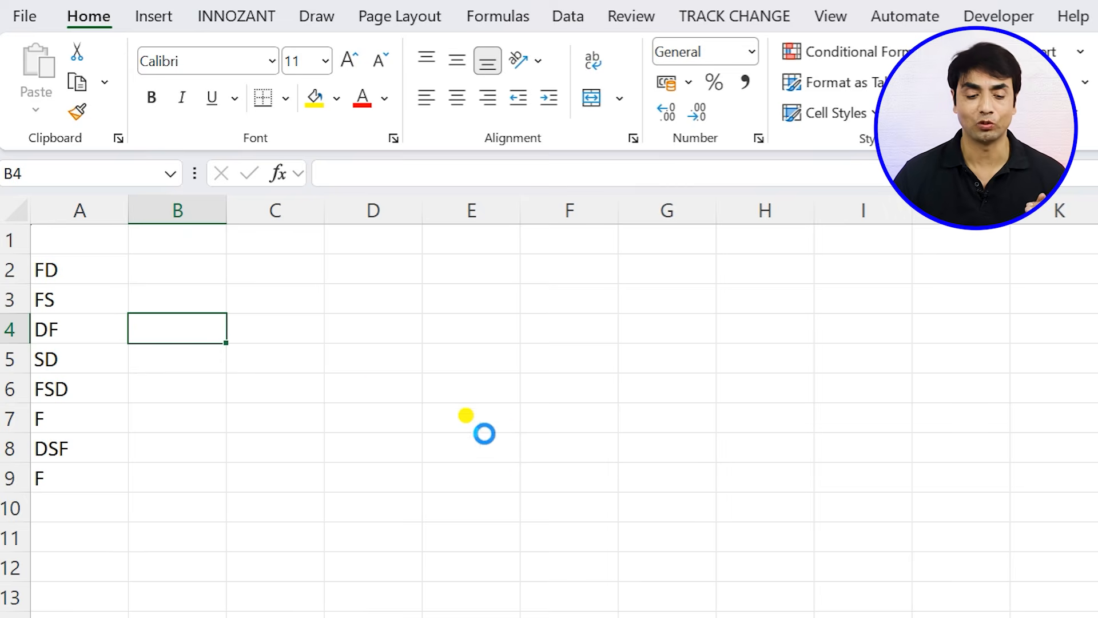
- Enter FERW, E, R, EWR, EWR, R and EWR in A11:A17, and E in A19
left_click(189, 358)
left_click(67, 496)
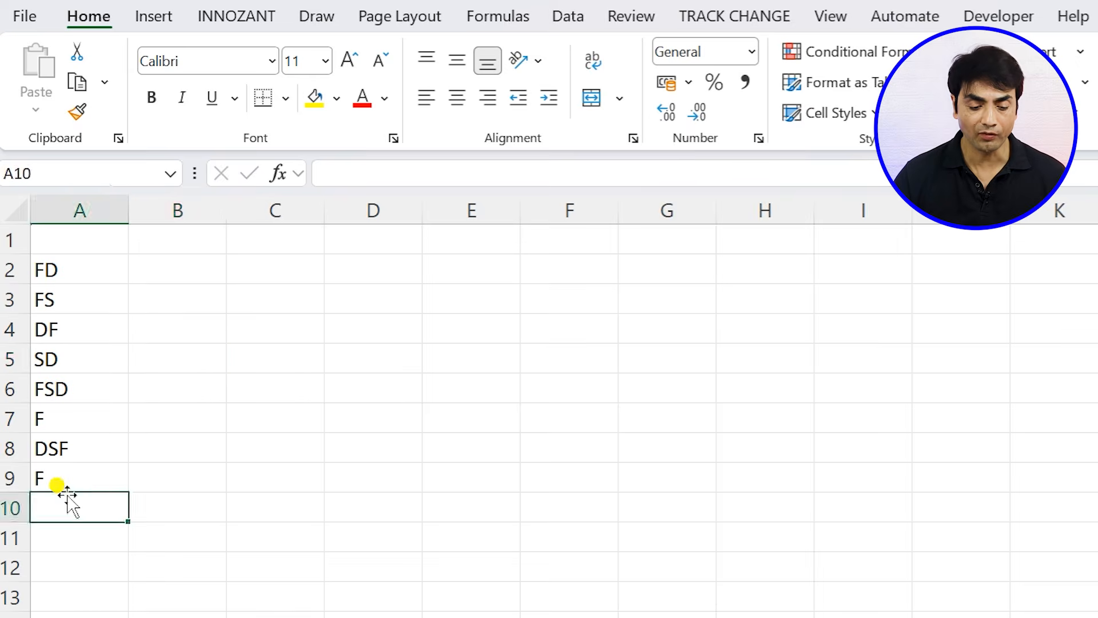
key("Return")
type("FERW E R EWR EWR R R")
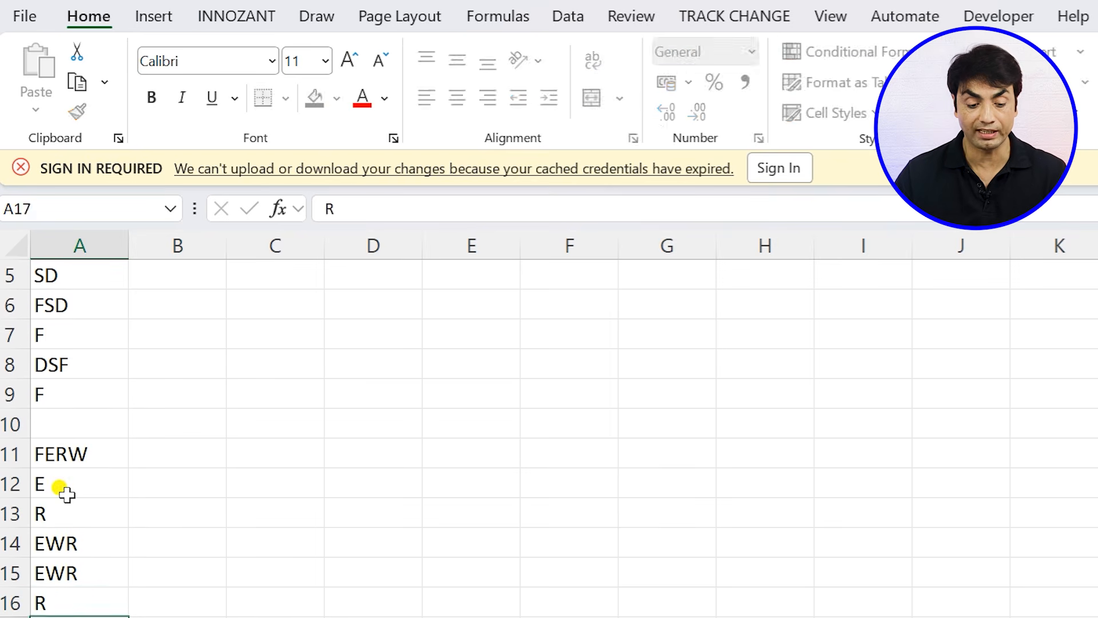
key("Return")
key("Return")
type("E")
key("Return")
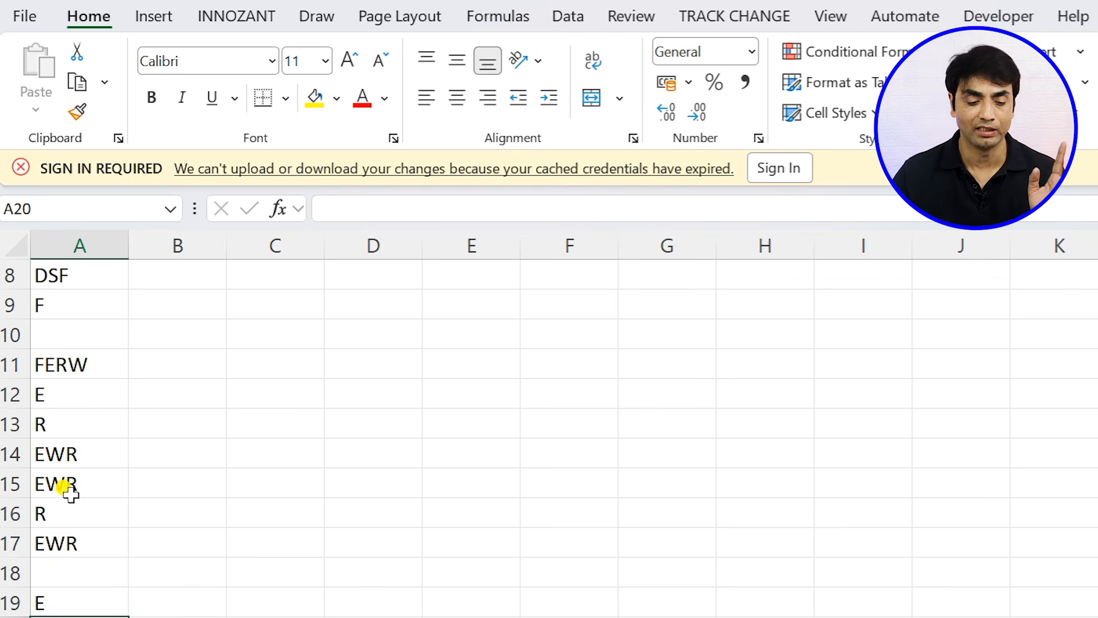
- Save the workbook with the added entries in A11:A19
left_click_drag(46, 363, 43, 599)
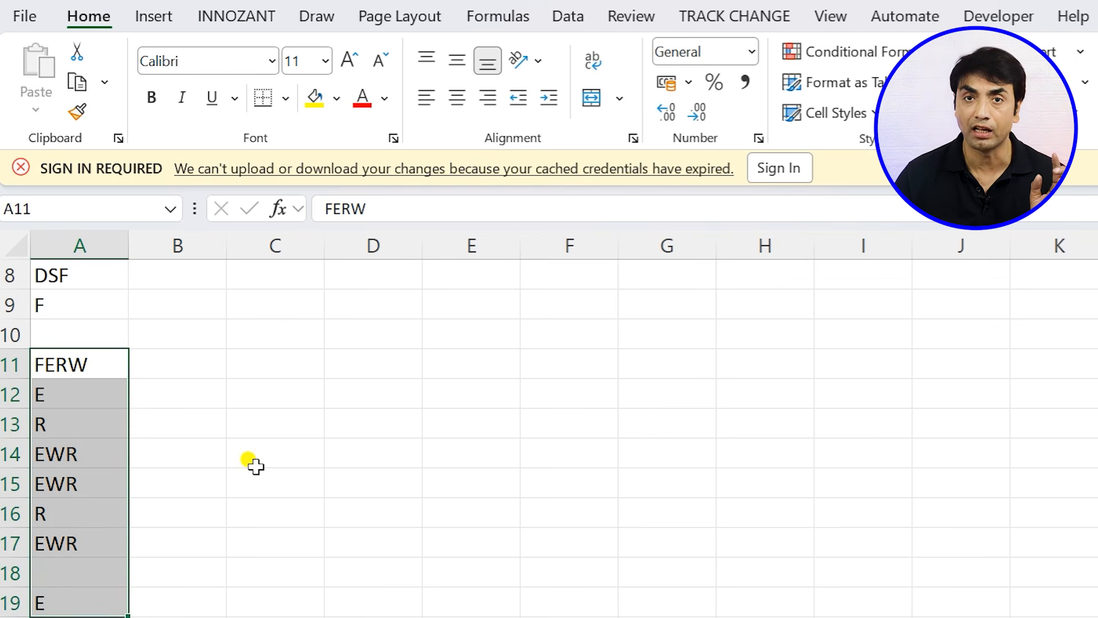
left_click(336, 449)
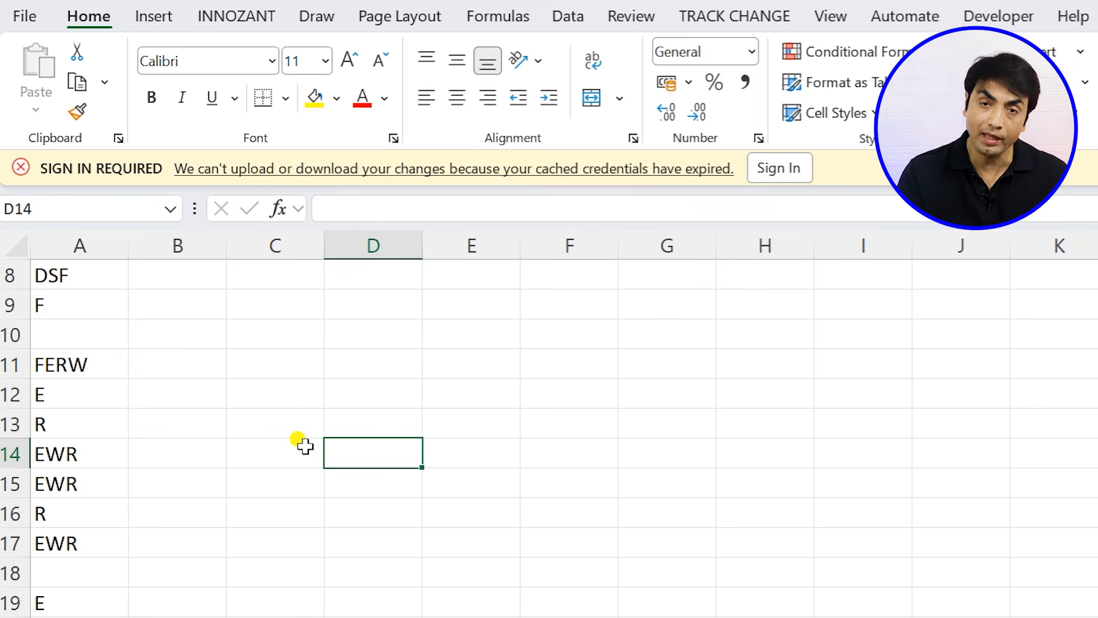
key("ctrl+s")
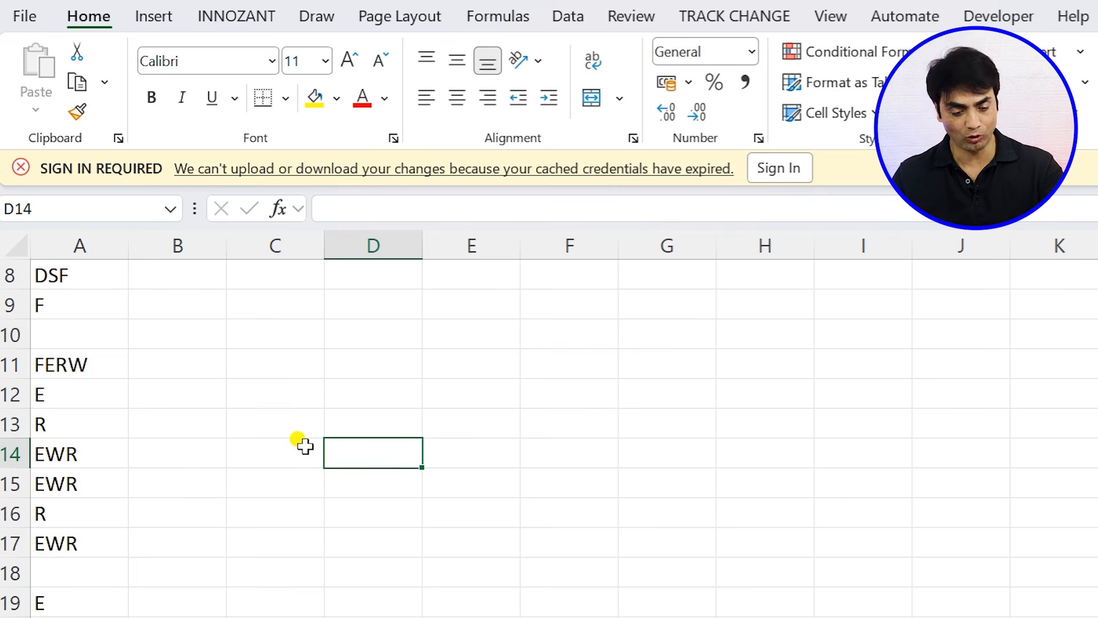
- Fill C19:C25 with FD, ASD, FSD, F, SDF, SDF and F, and C27:C28 with FS and D
scroll(305, 446, "down", 2)
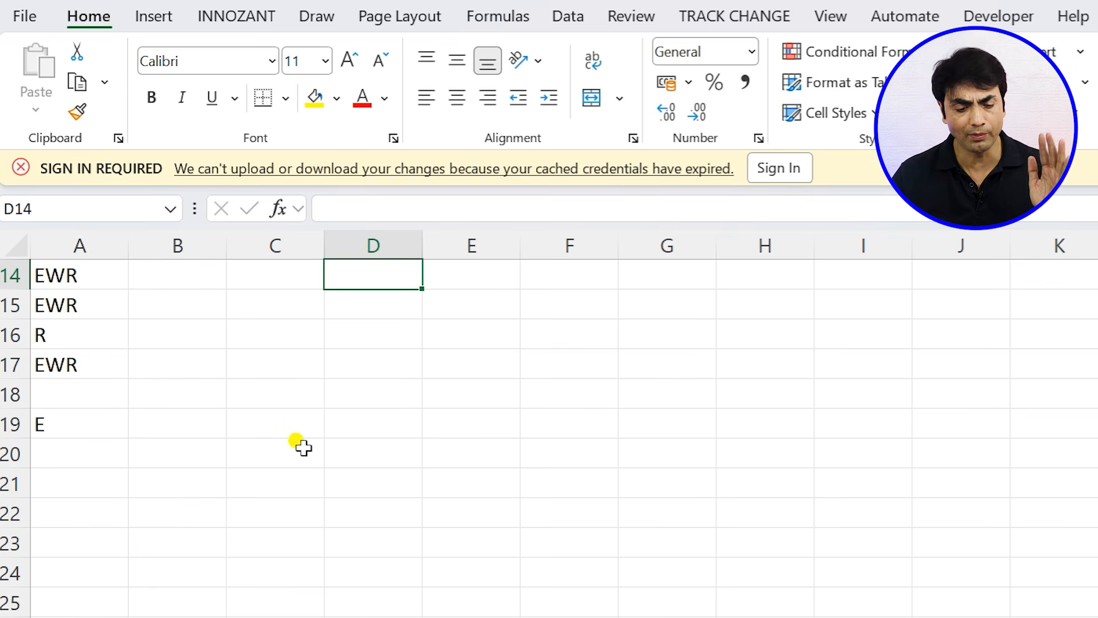
left_click(304, 420)
type("FD")
key("Return")
type("ASD")
key("Return")
type("F")
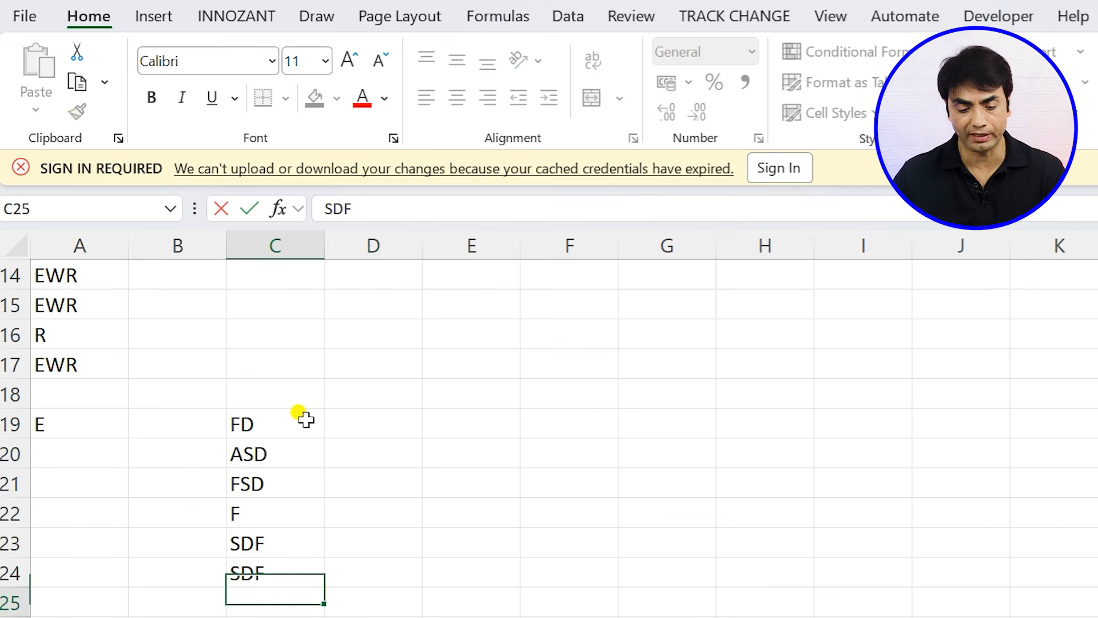
type("SD F SDF SDF F")
key("Return")
key("Return")
type("FS D")
key("Return")
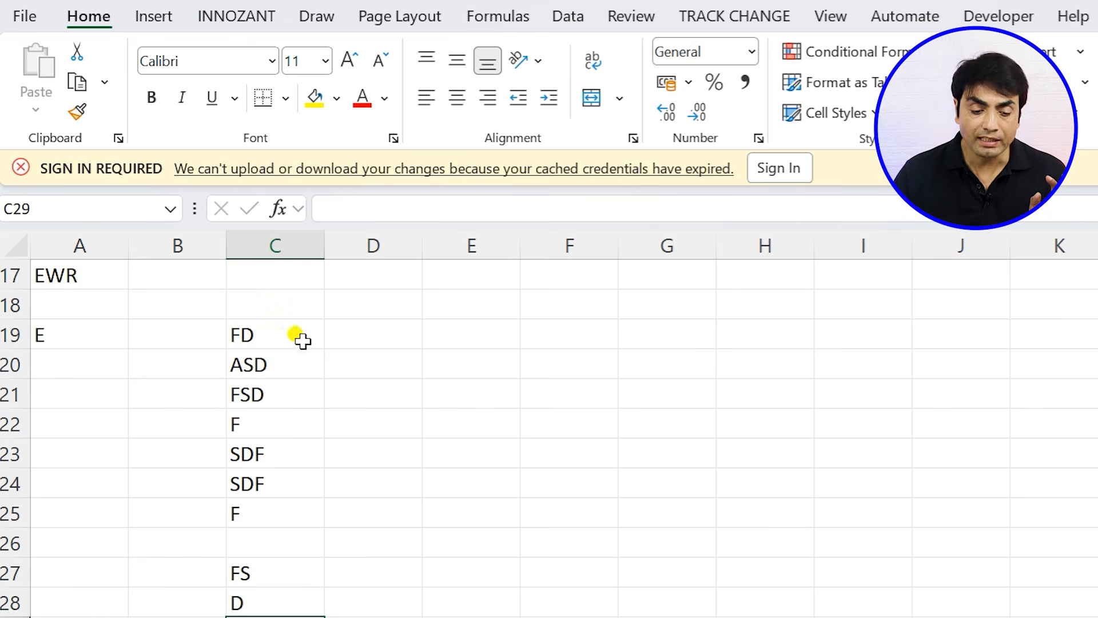
- Dismiss the sign-in notification above the sheet and clear the selection of the column C entries
left_click_drag(300, 336, 263, 603)
left_click(1094, 168)
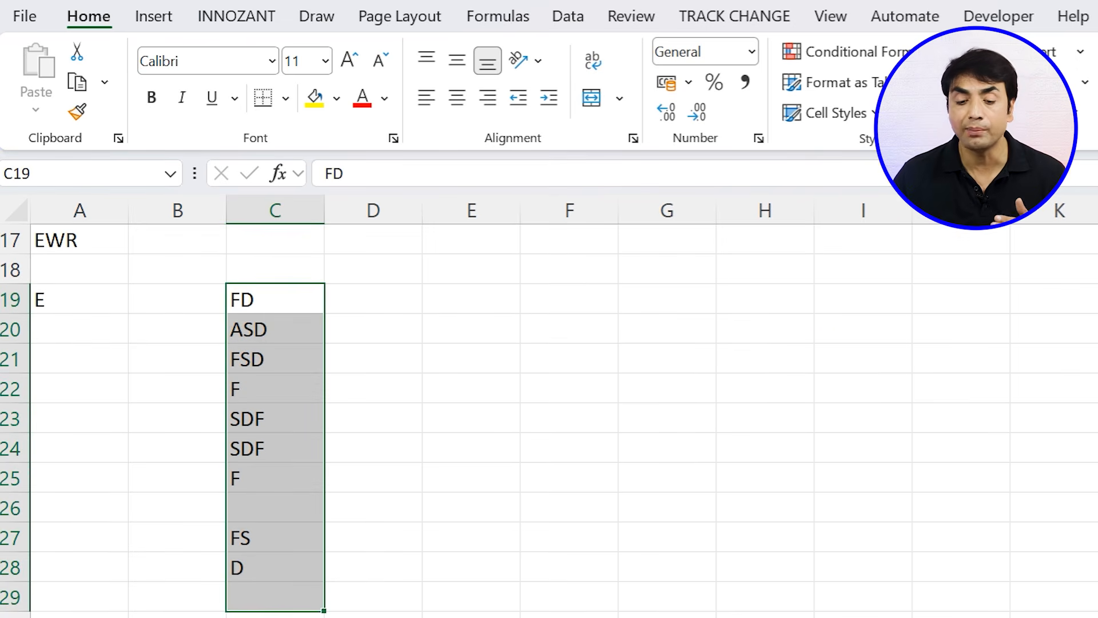
left_click(471, 421)
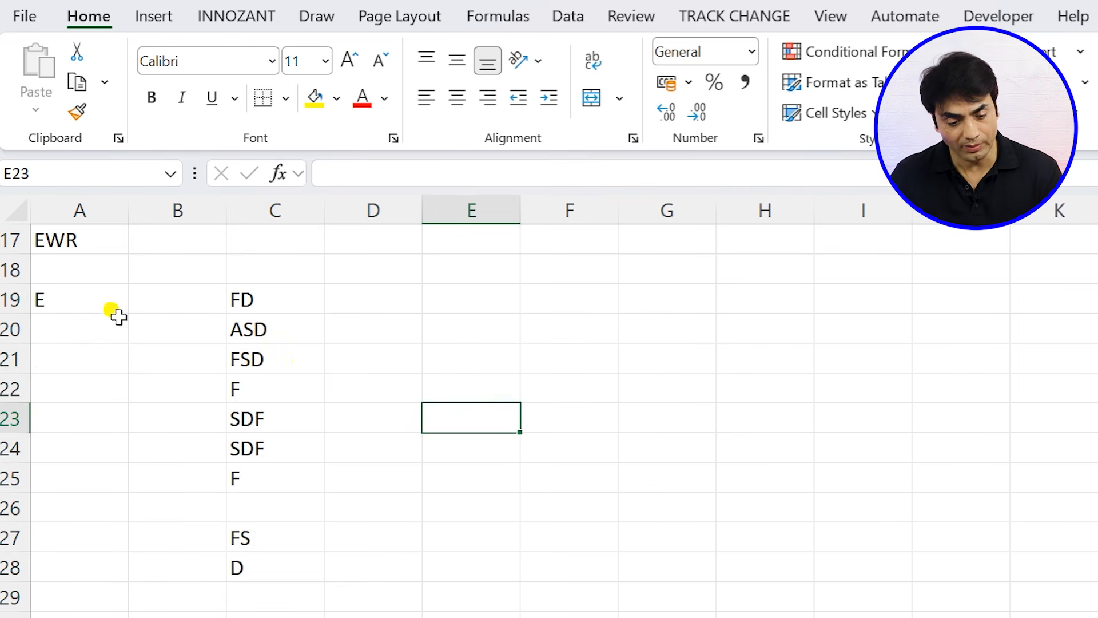
- Review the earlier entries in column A and the added entries in C19:C28
scroll(54, 277, "up", 6)
scroll(57, 343, "down", 4)
scroll(68, 483, "down", 4)
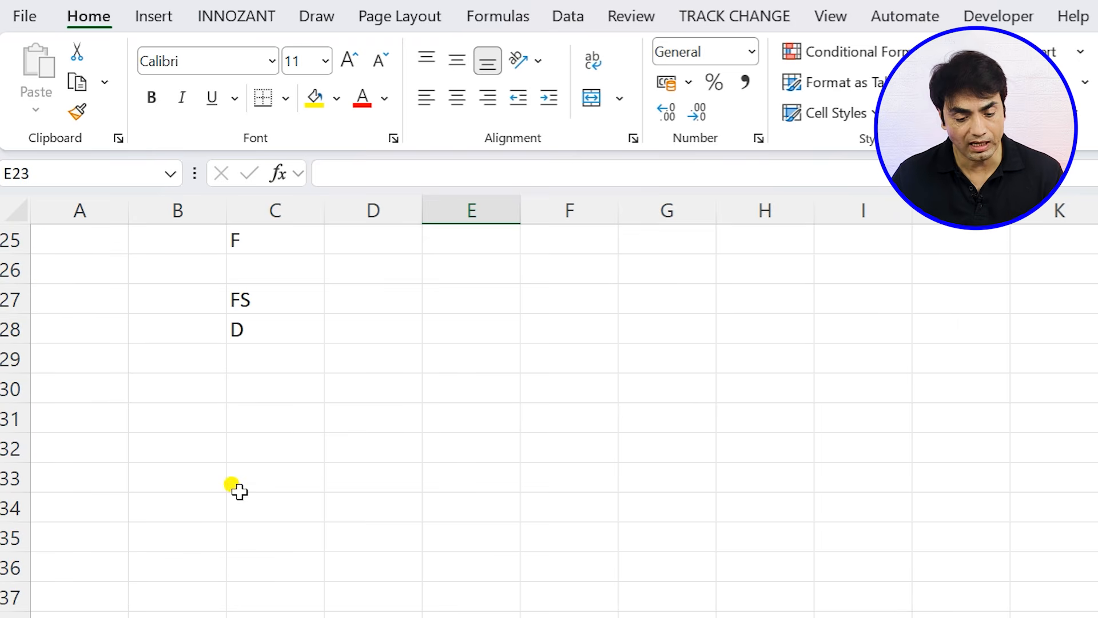
left_click(260, 362)
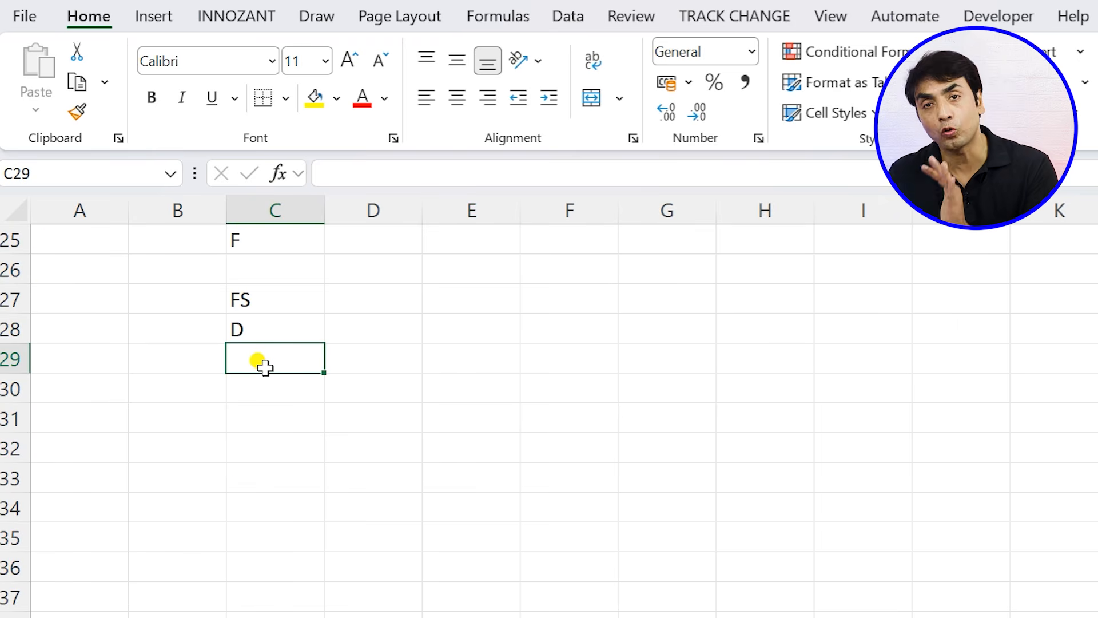
scroll(154, 446, "up", 4)
left_click(41, 423)
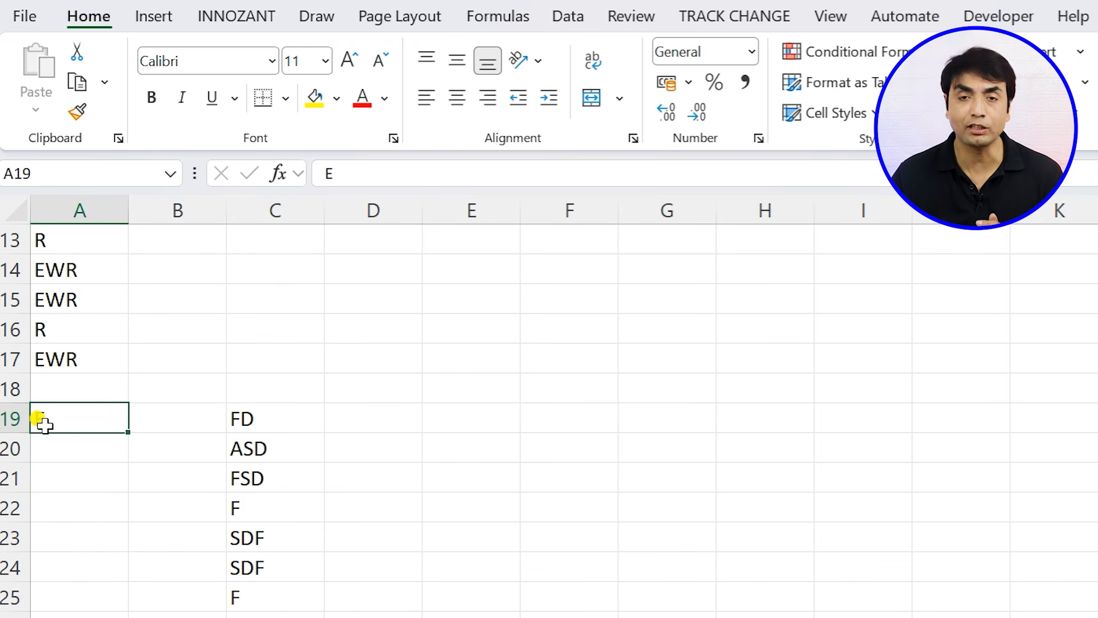
scroll(44, 417, "up", 4)
scroll(34, 363, "down", 3)
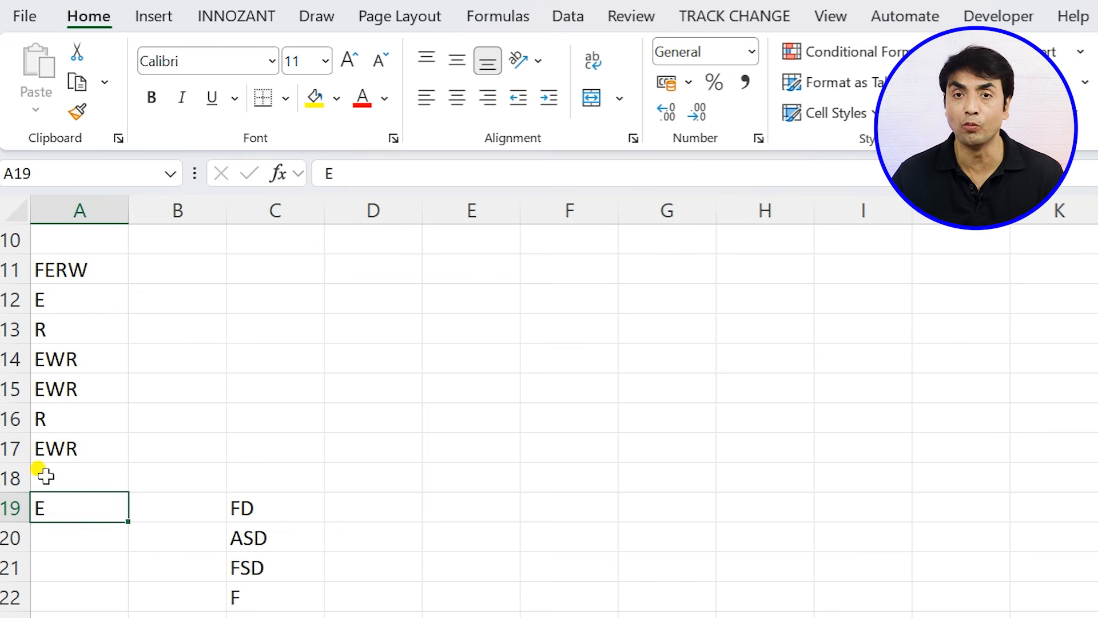
scroll(143, 458, "down", 2)
left_click_drag(240, 304, 242, 609)
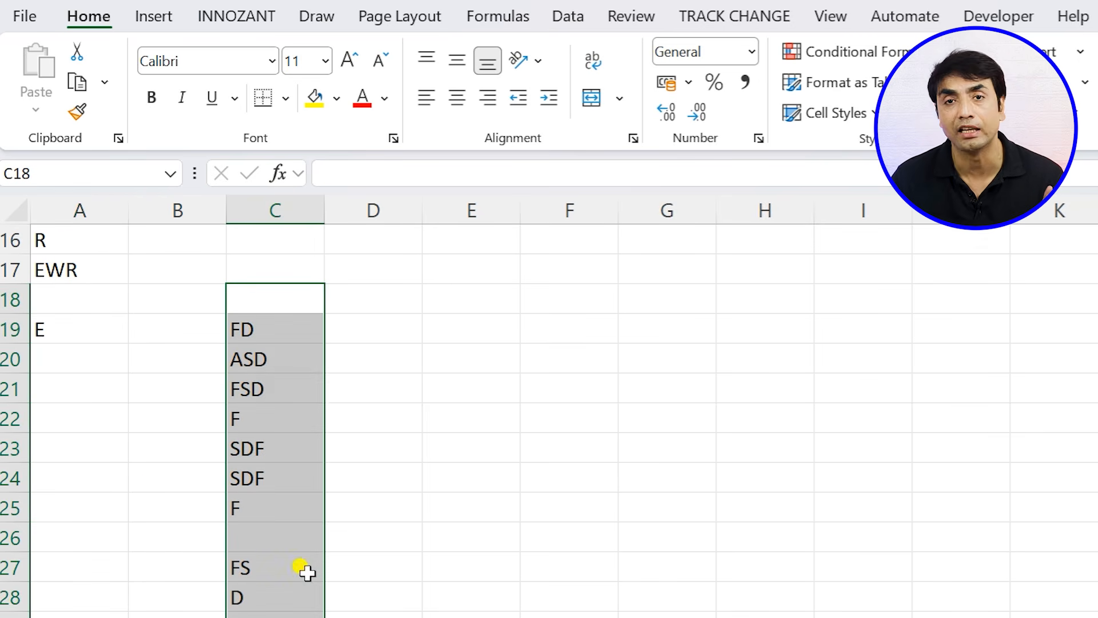
left_click(448, 495)
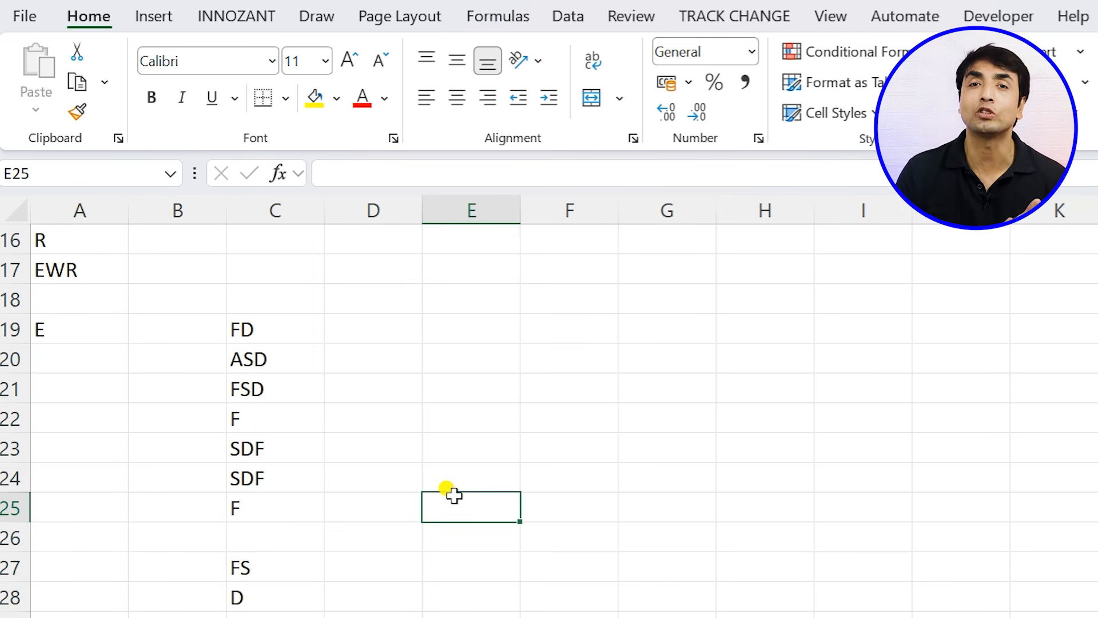
- Save a copy of the workbook to the Desktop under the name TESTNEW
key("F12")
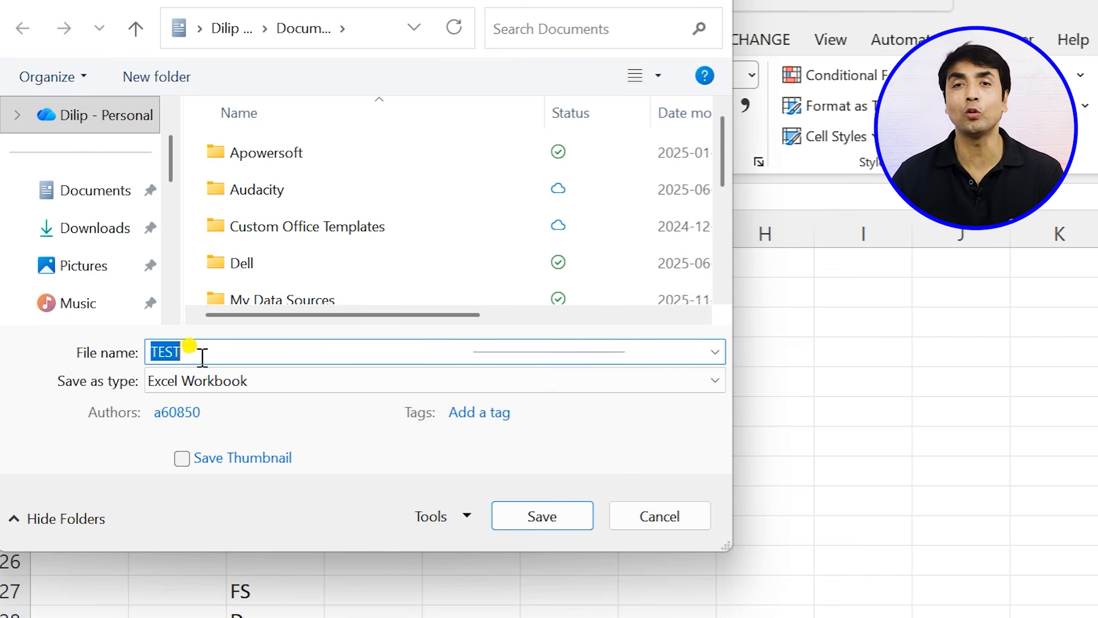
left_click(205, 352)
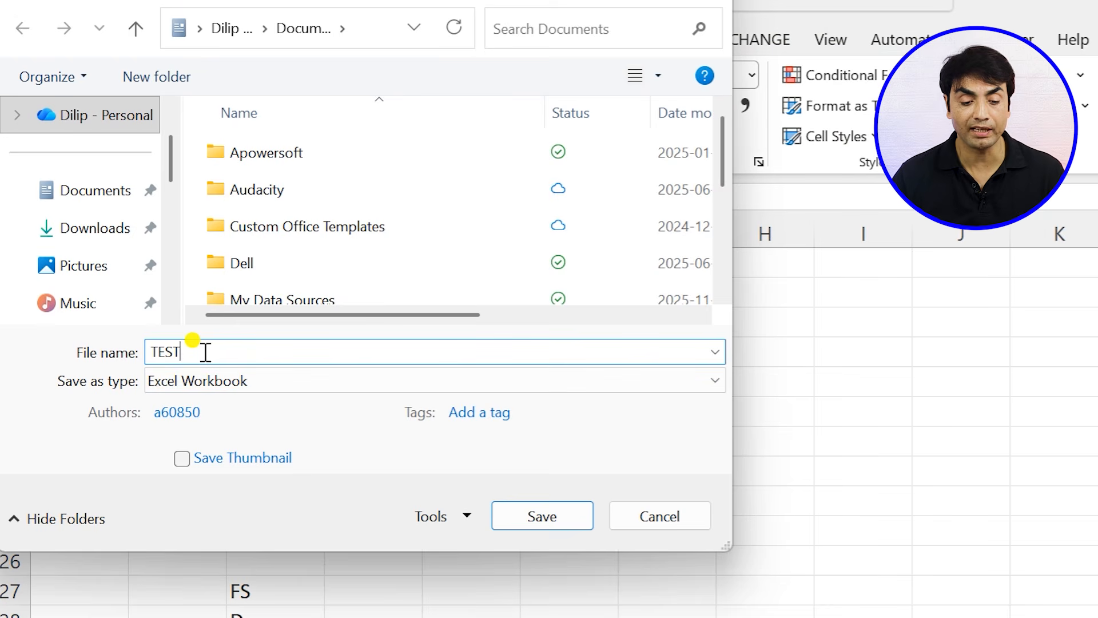
type("NEW")
scroll(108, 240, "down", 3)
left_click(109, 231)
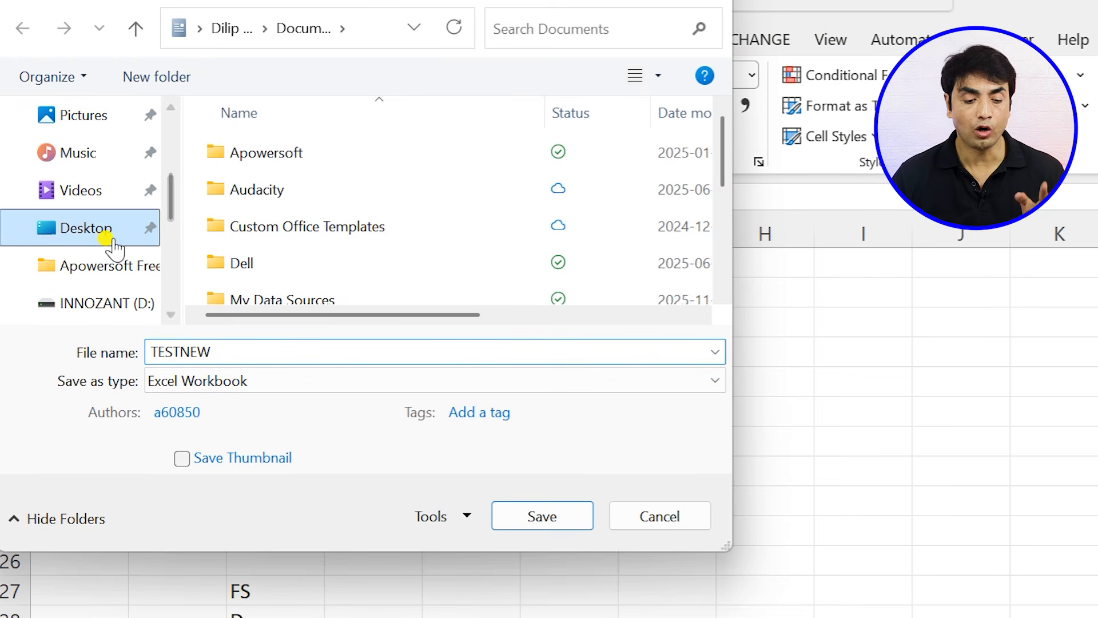
double_click(244, 353)
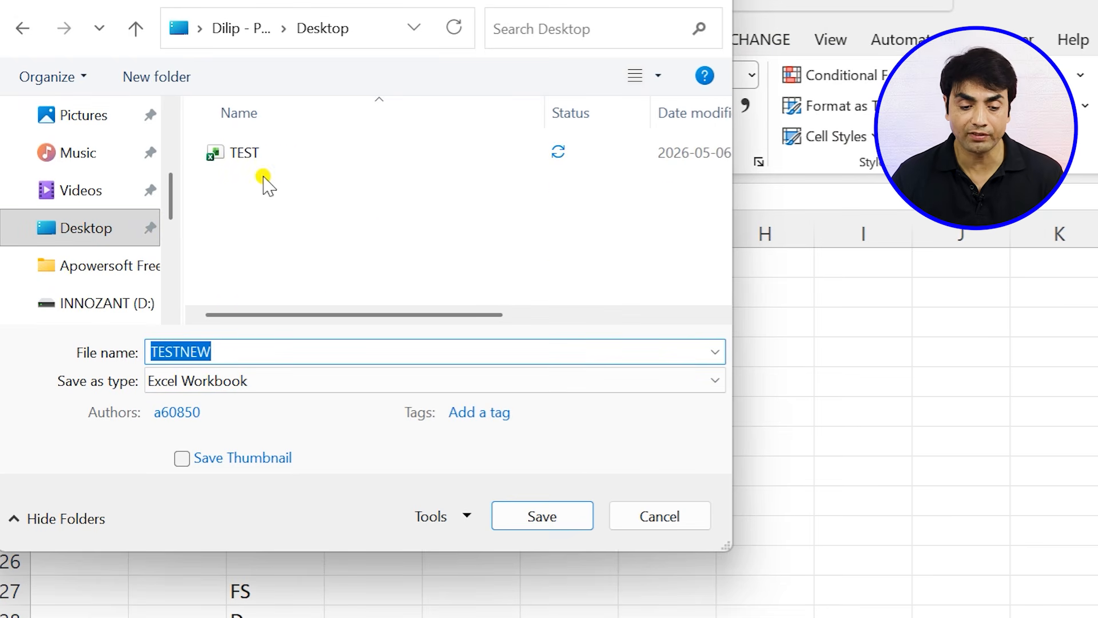
left_click(559, 516)
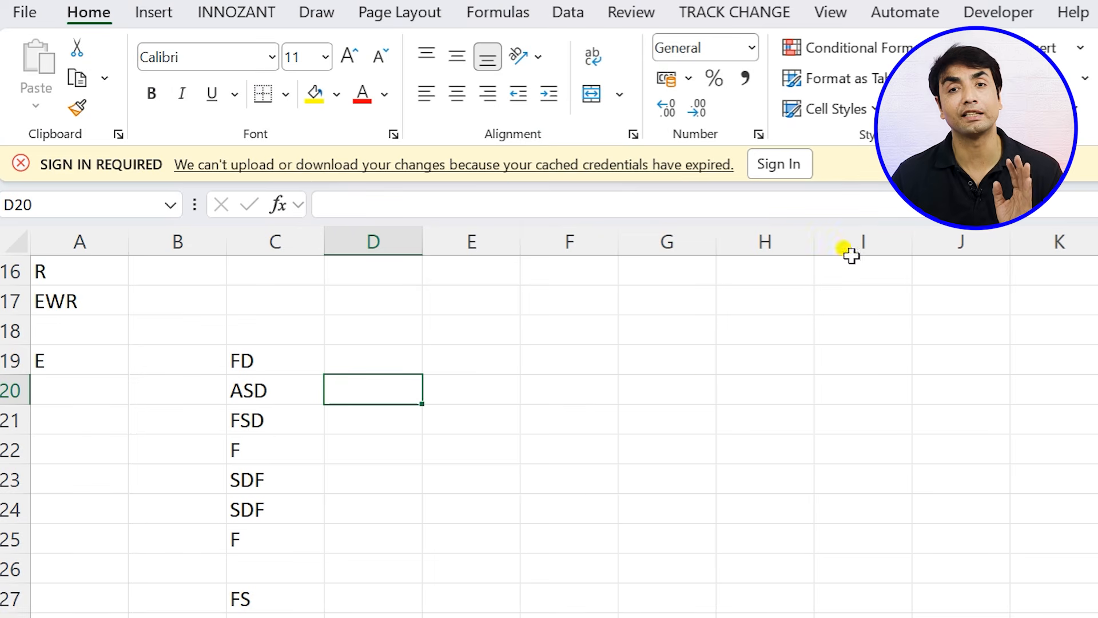
- Close the TESTNEW workbook and open the TEST workbook from the desktop
scroll(400, 457, "down", 1)
left_click(252, 535)
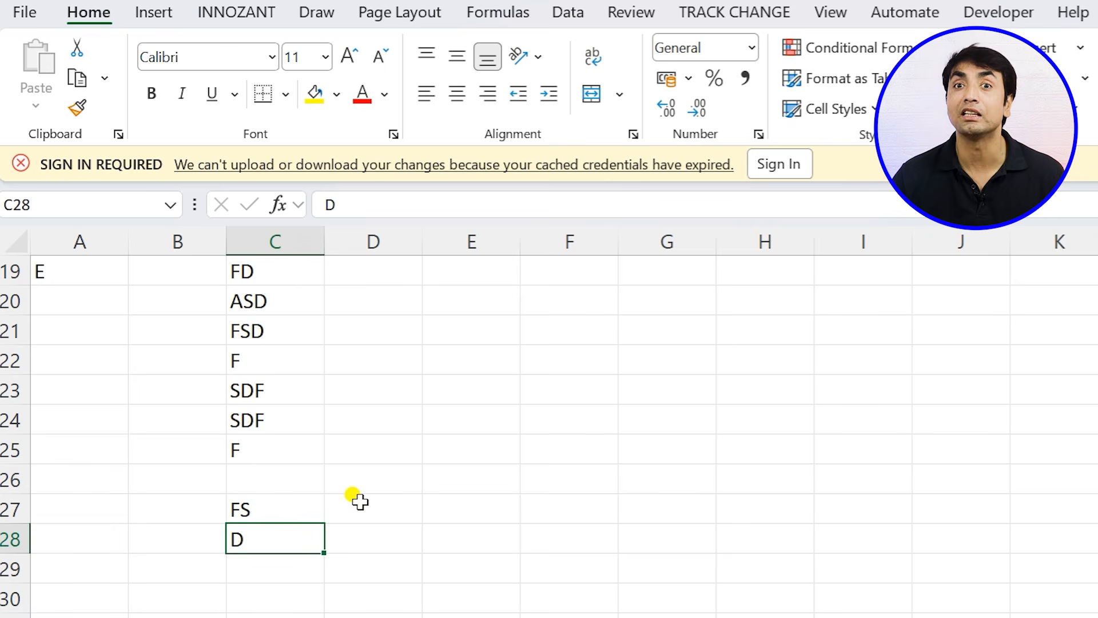
key("alt+F4")
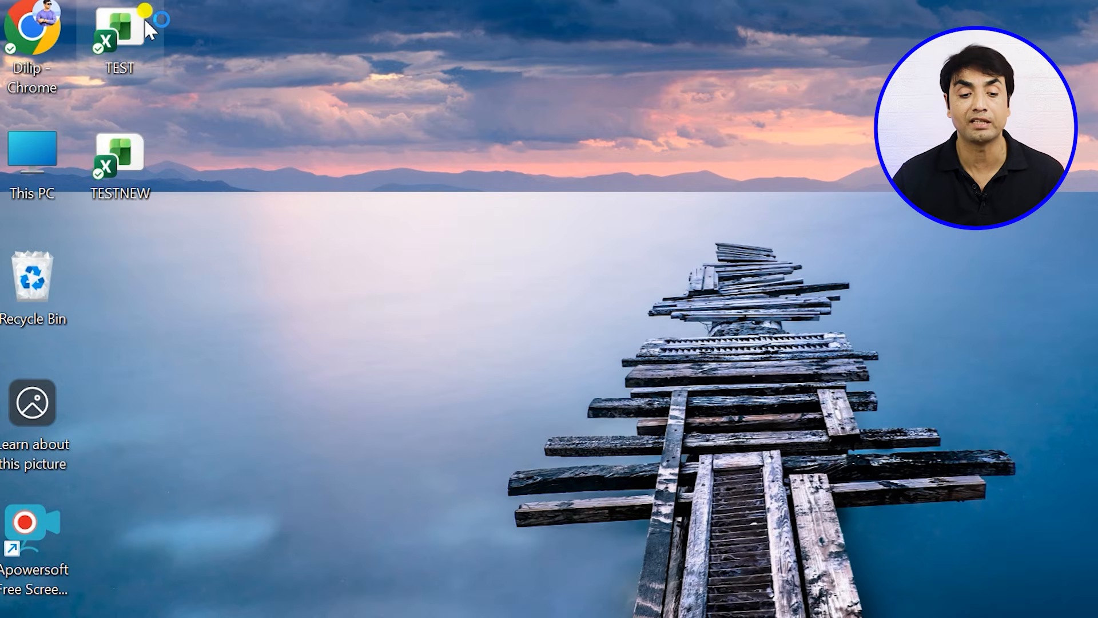
left_click(144, 18)
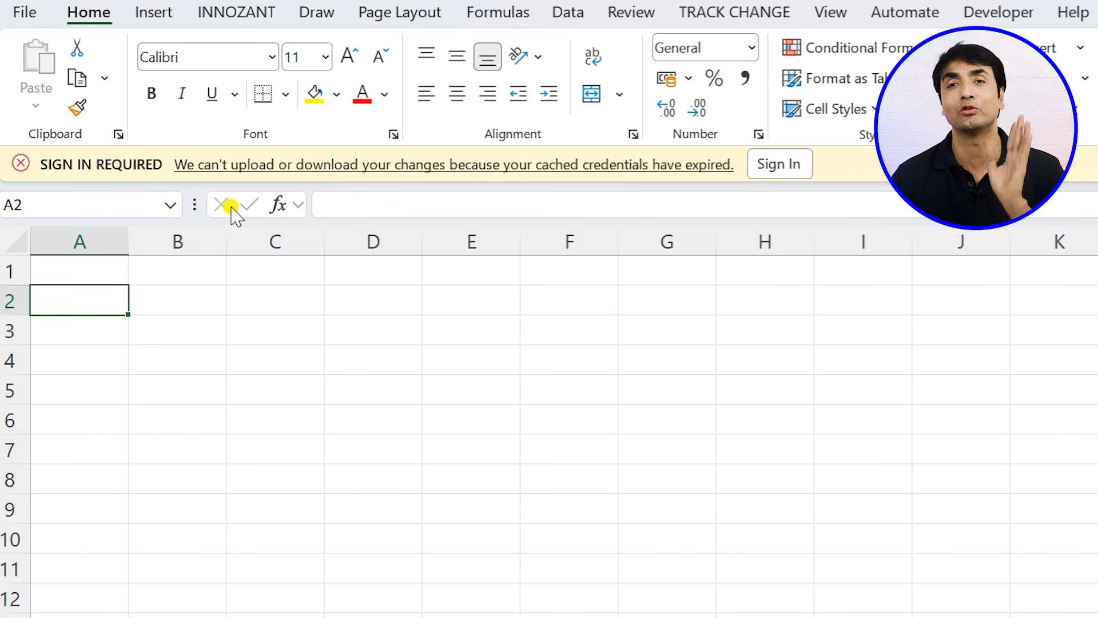
- Enter SDA, D, ASD, ASD and DAS in cells A3:A7
left_click(99, 318)
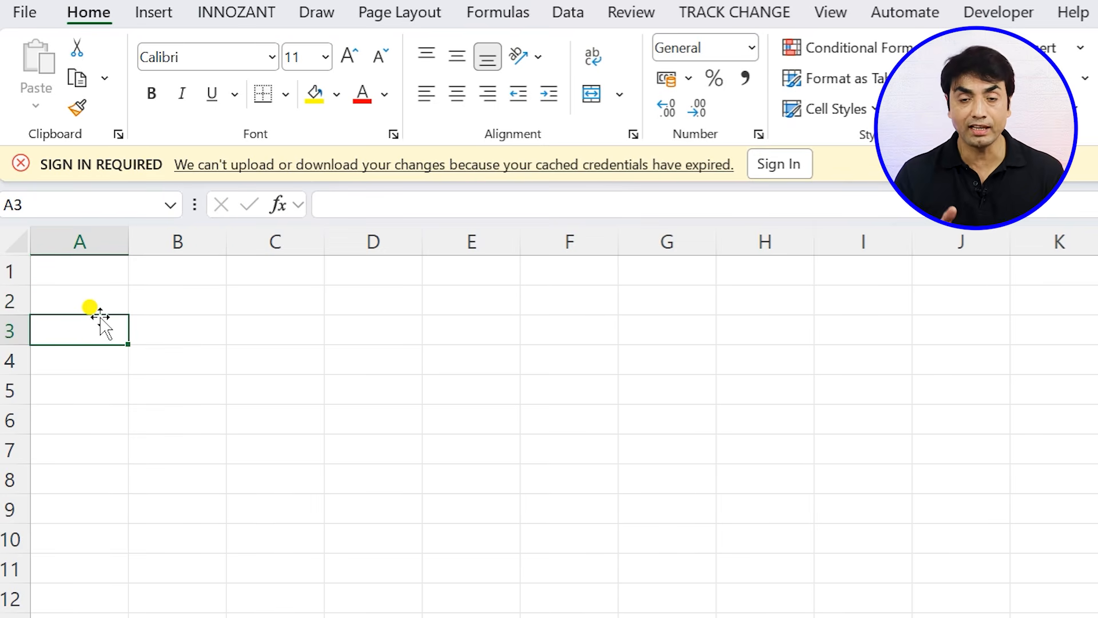
type("SDA D ASD ASD")
type(" DAS")
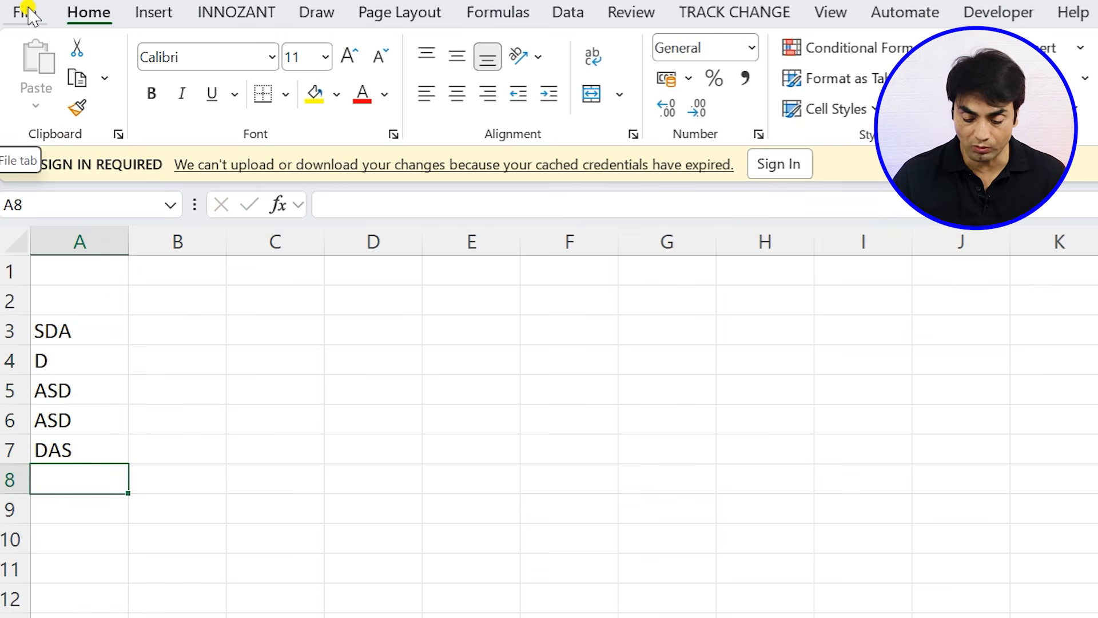
- Start saving the TEST workbook under another format and choose Excel 97-2003 Workbook as the file type
key("F12")
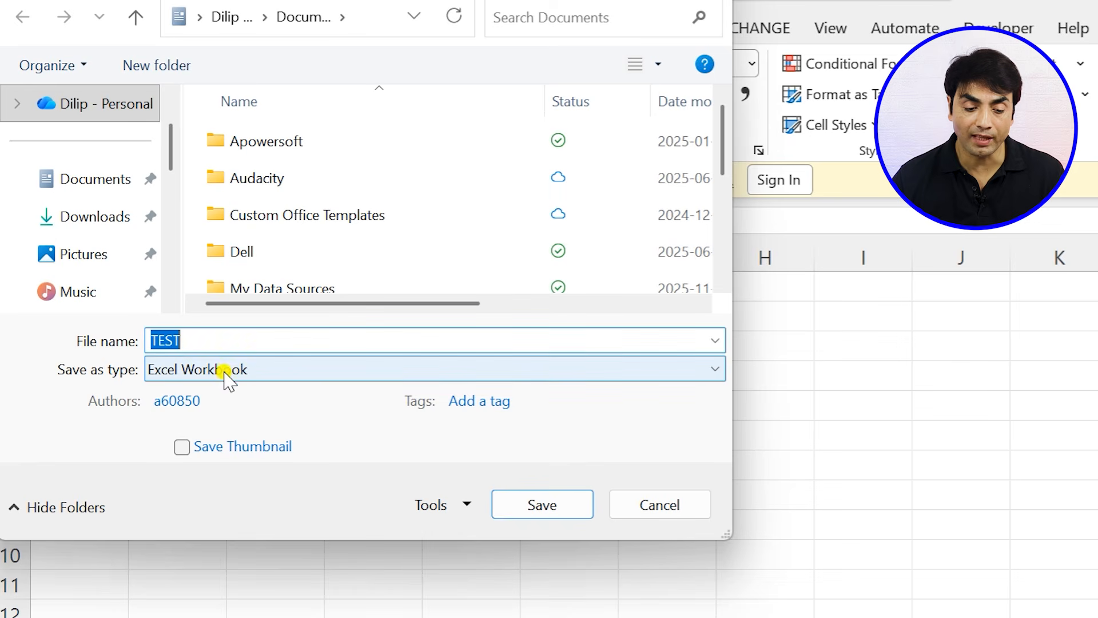
left_click(228, 371)
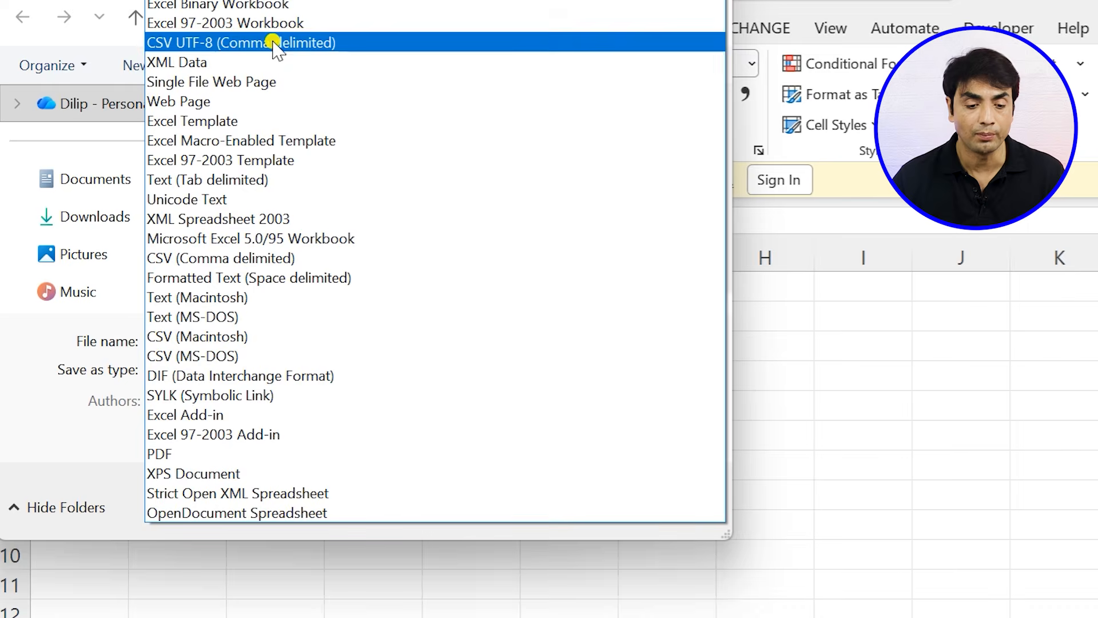
left_click(286, 24)
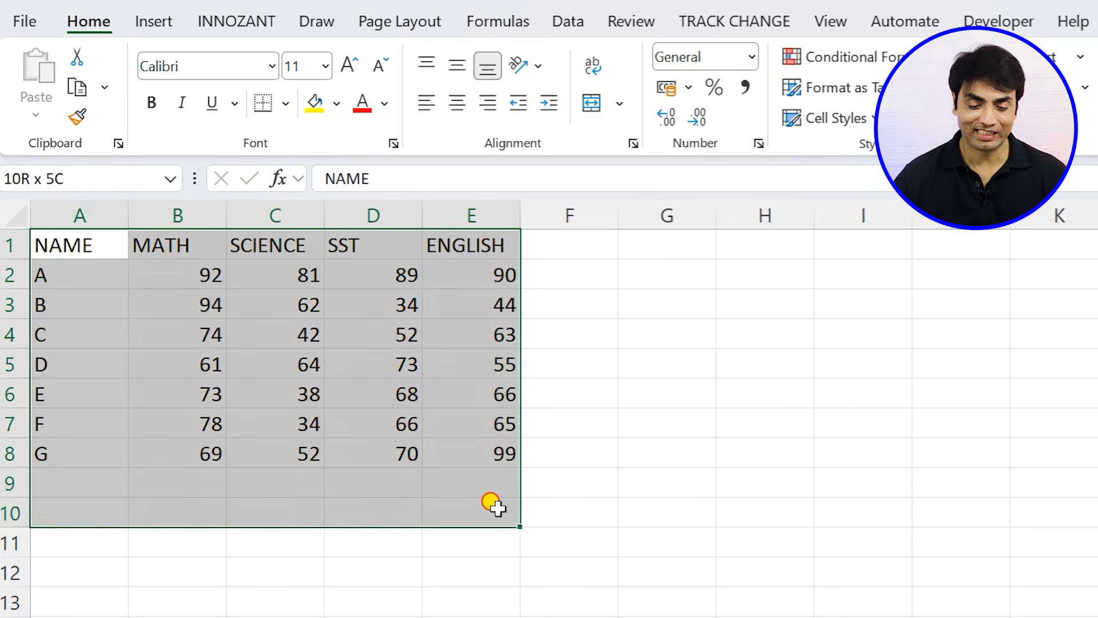
- Select the marks table A1:E8 and apply All Borders to it
left_click_drag(502, 506, 503, 451)
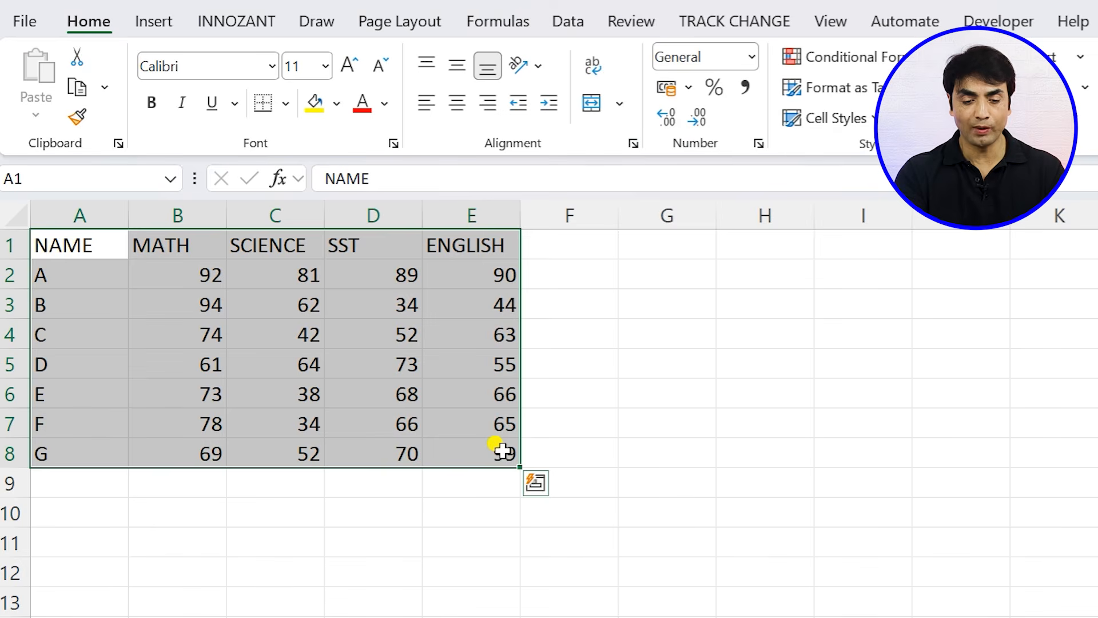
key("alt")
key("h")
key("b")
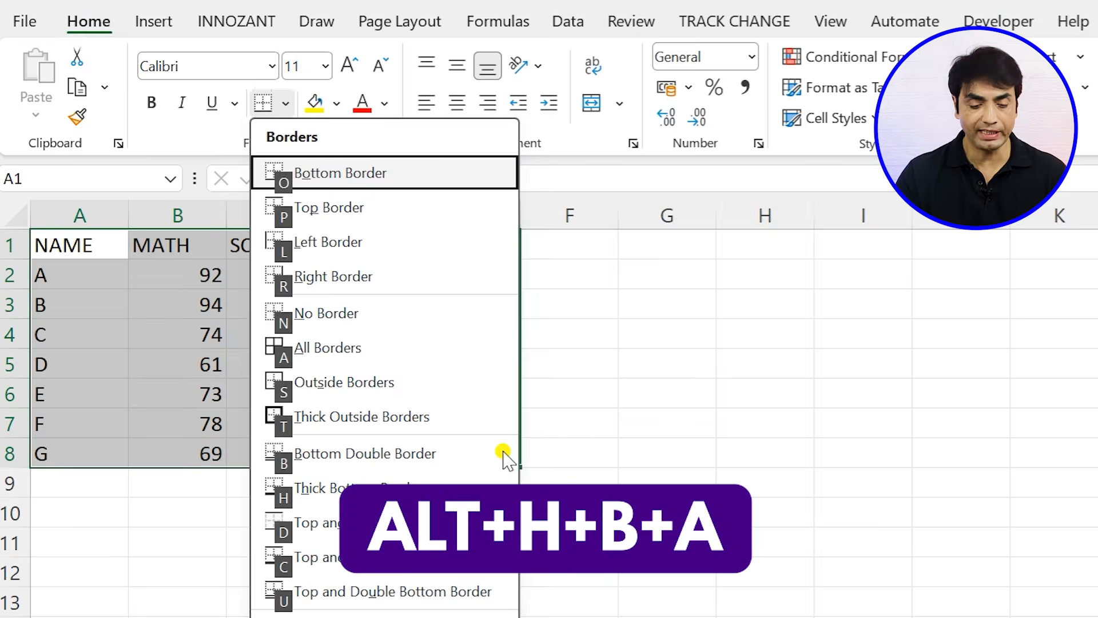
key("a")
- Remove every border from the marks table with the No Border option
key("alt")
key("h")
key("b")
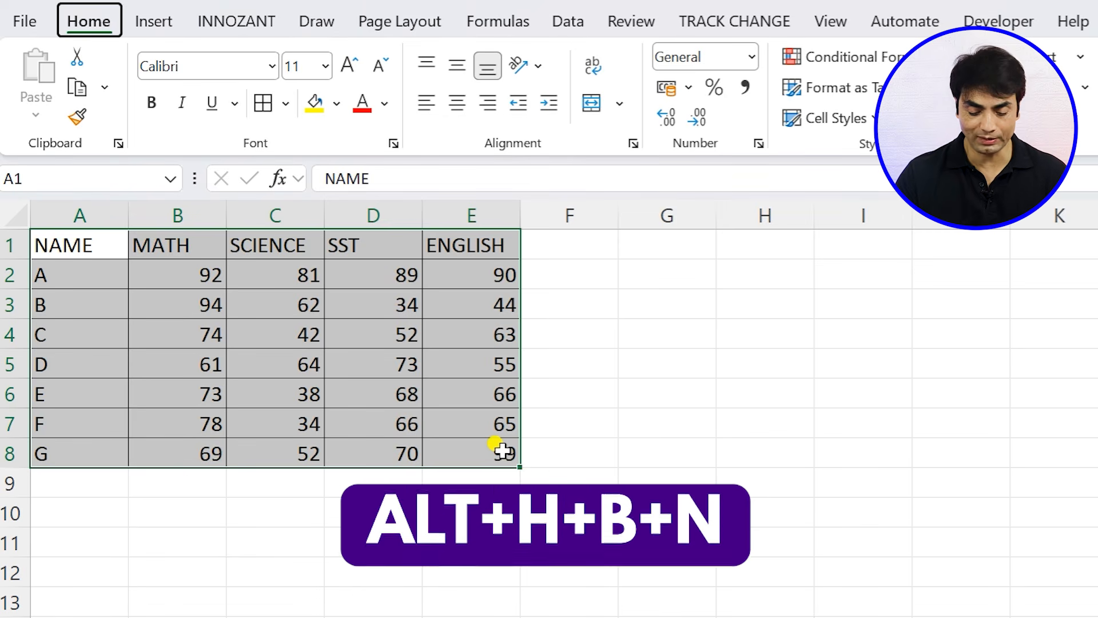
key("n")
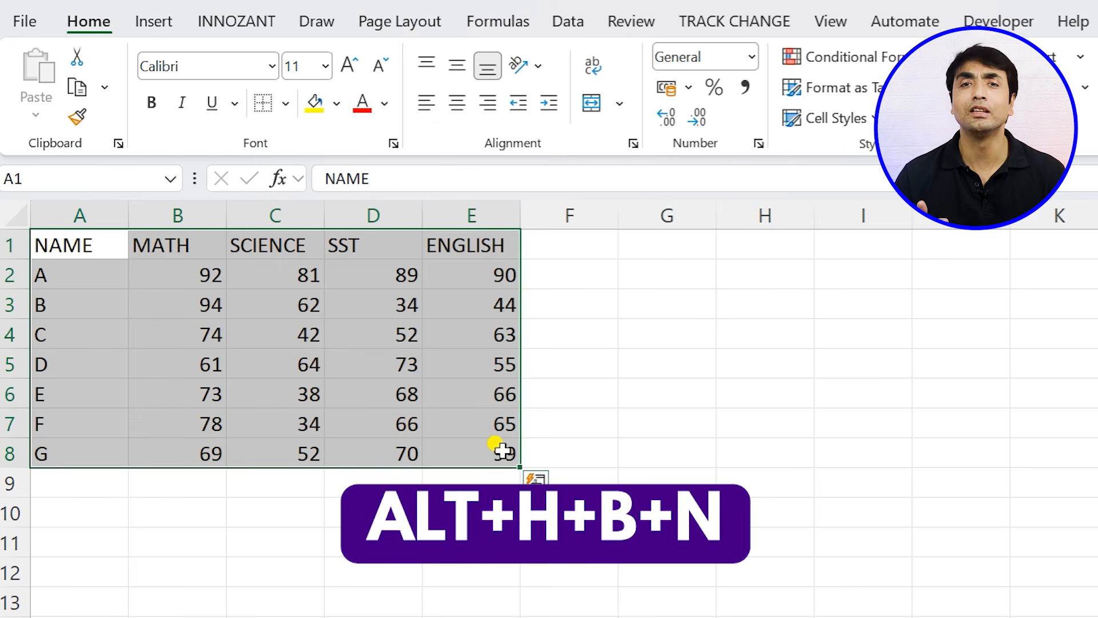
- Put All Borders back on the cells of the marks table A1:E8
key("alt")
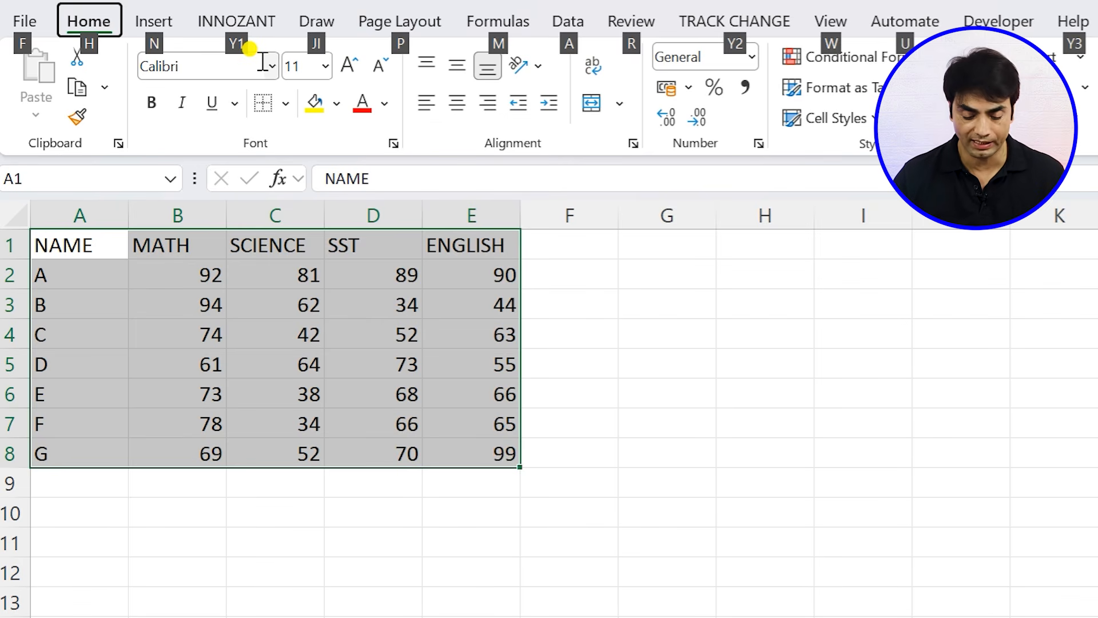
key("h")
key("b")
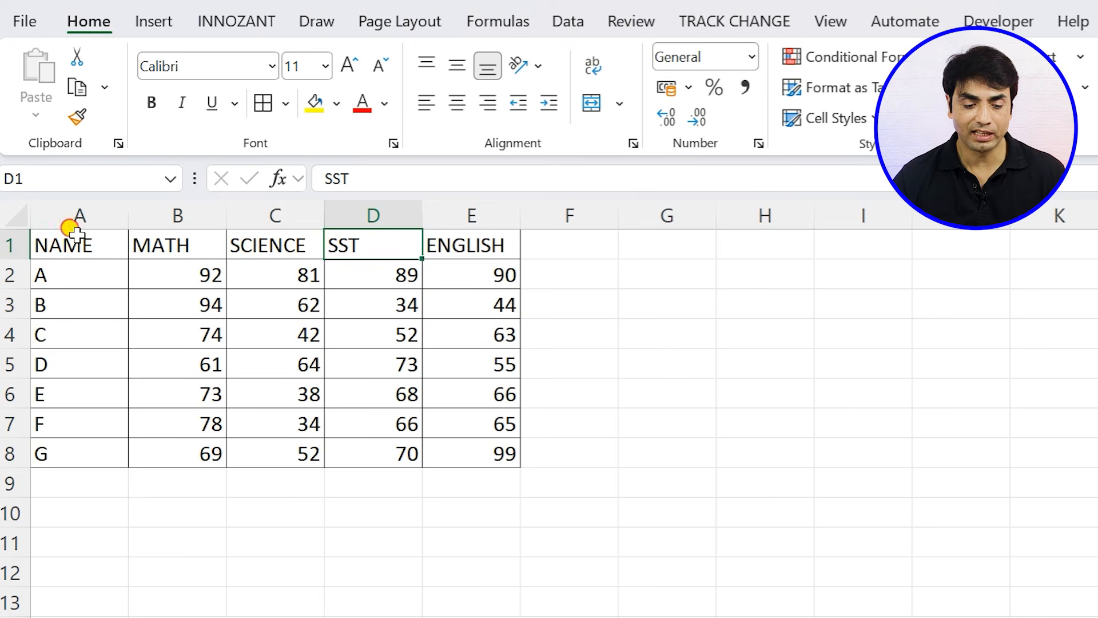
- Fill the header row A1:E1 and the student names A2:A8 with yellow
left_click_drag(75, 232, 457, 246)
left_click(314, 103)
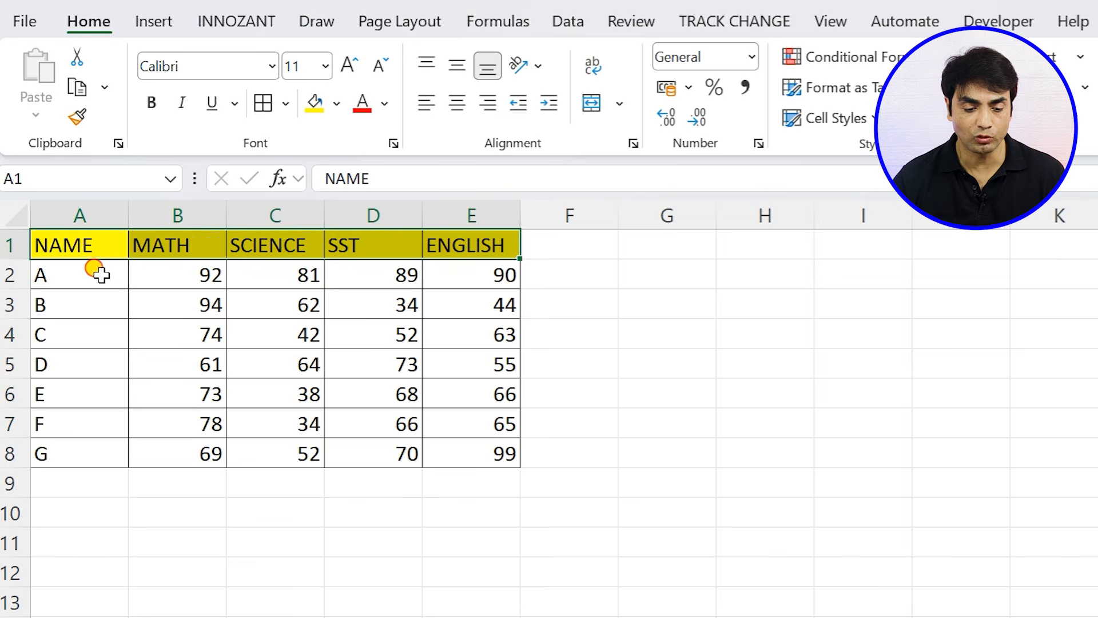
left_click_drag(100, 275, 90, 443)
left_click(316, 103)
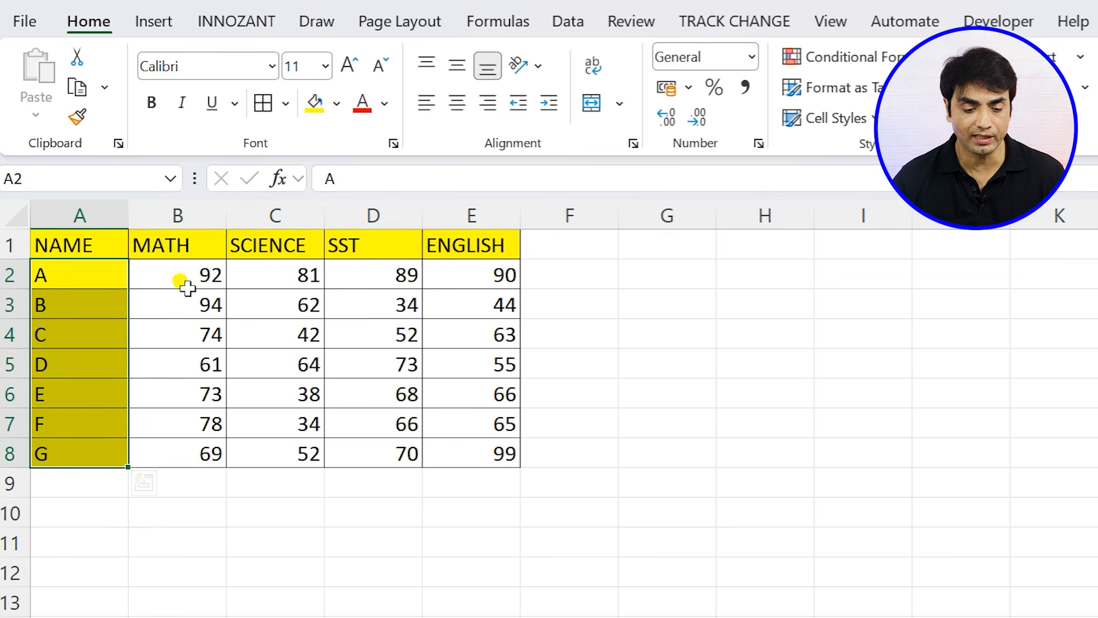
- Fill the marks in B2:E8 with the lightest gray theme colour
left_click_drag(188, 287, 494, 452)
left_click(336, 103)
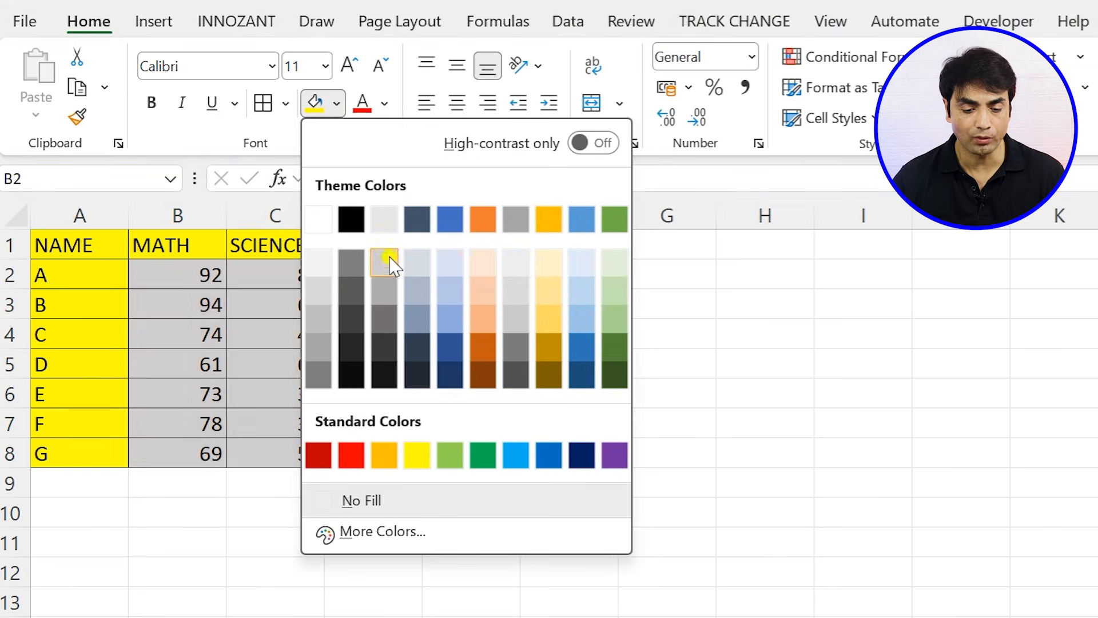
left_click(510, 265)
left_click(344, 324)
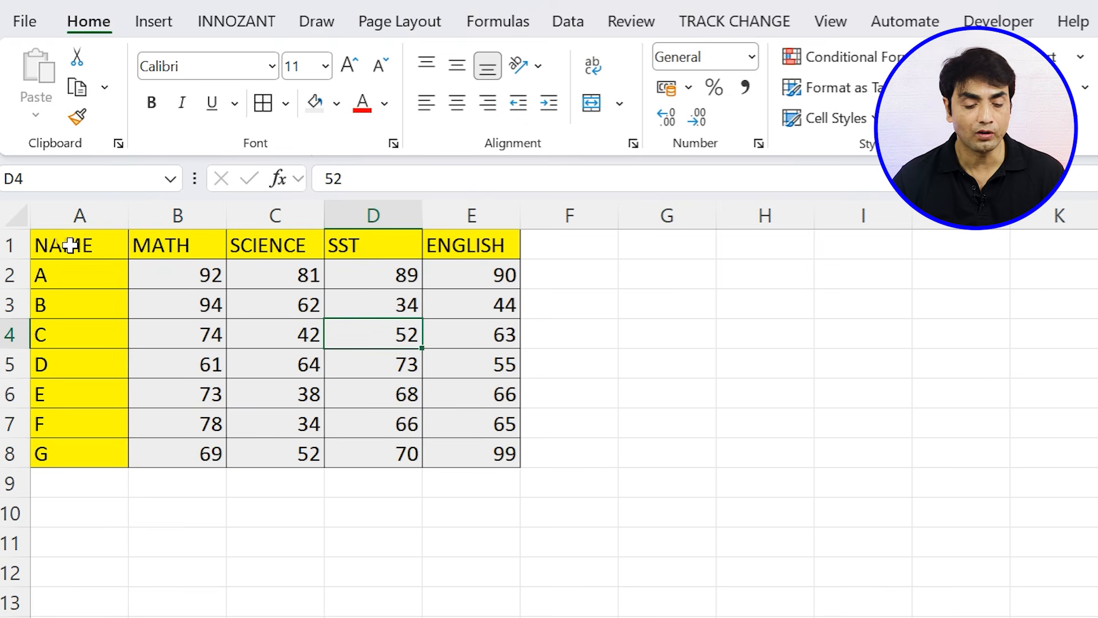
left_click(67, 243)
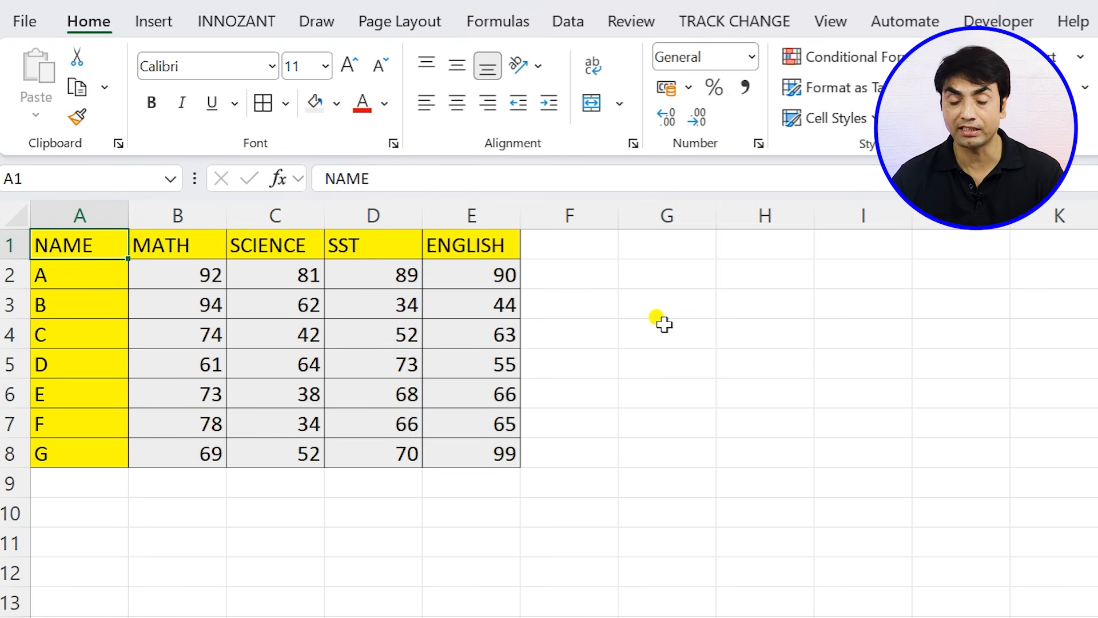
- Enter SDF, SDF, FSD, FSD, SDF in H3:H7 and 3432, 423, 4, 324, 3 in I3:I7
left_click(777, 301)
type("SDF")
key("Return")
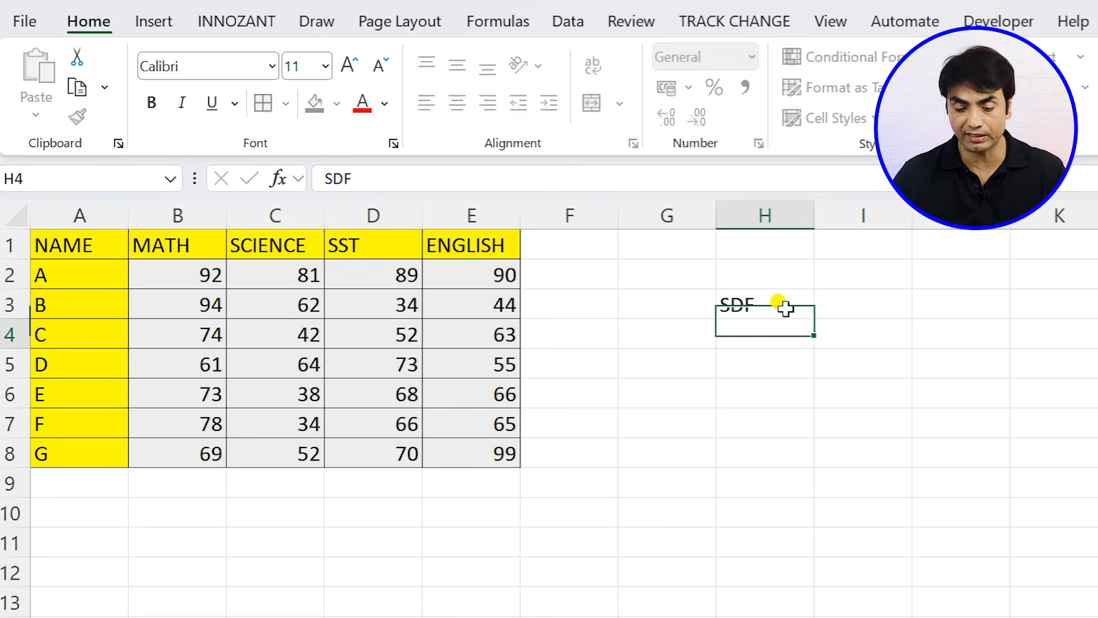
type("SDF FSD FSD SDF")
left_click(841, 306)
type("3432 423 4 ")
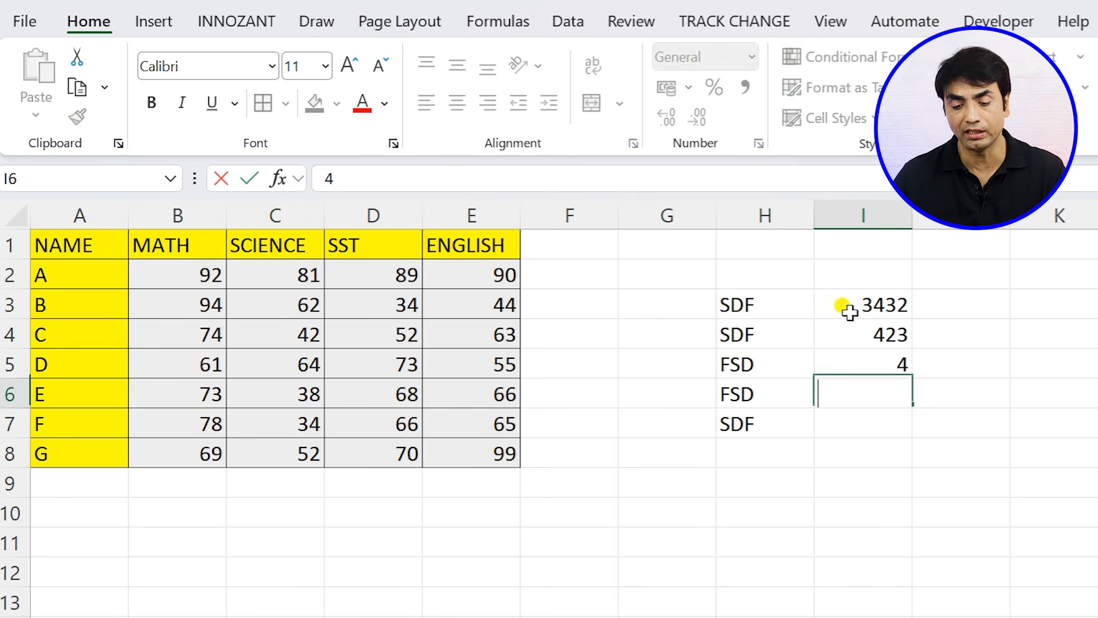
type("324 3")
left_click(983, 456)
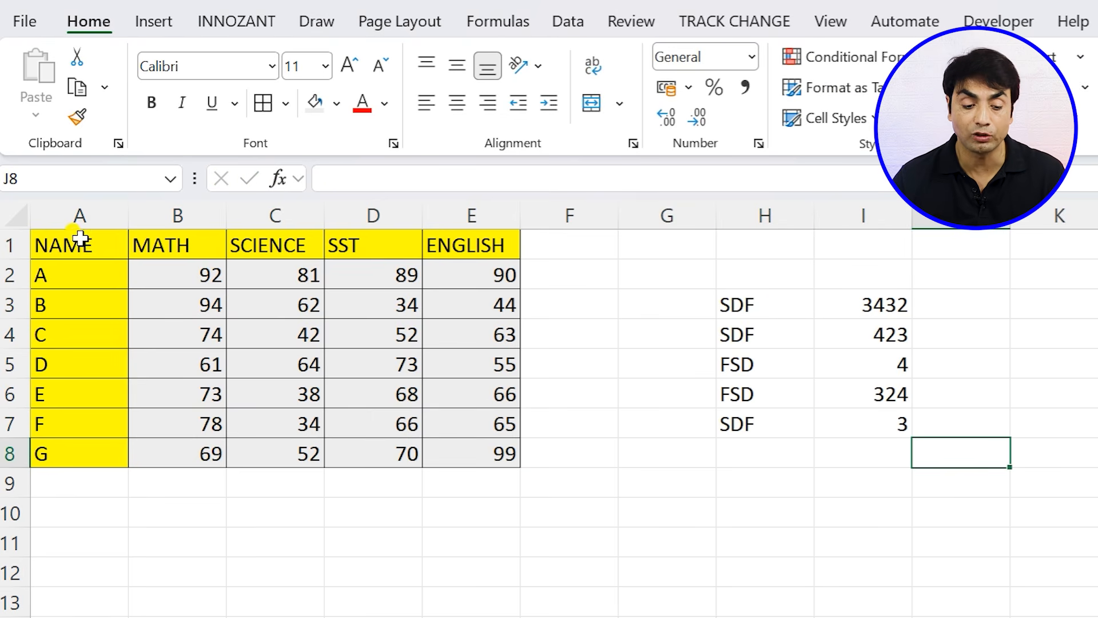
- Try to copy the formatting of A1:D6 onto H3:I7 with Format Painter
left_click_drag(80, 238, 404, 395)
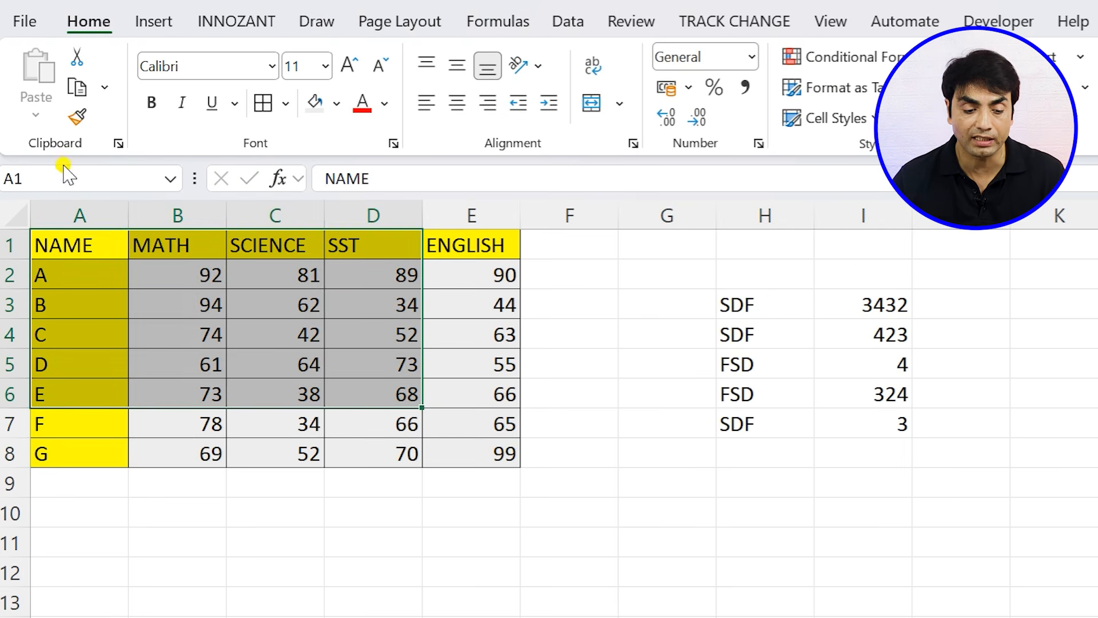
left_click(79, 120)
mouse_move(724, 304)
left_mouse_down()
mouse_move(846, 392)
mouse_move(866, 422)
left_mouse_up()
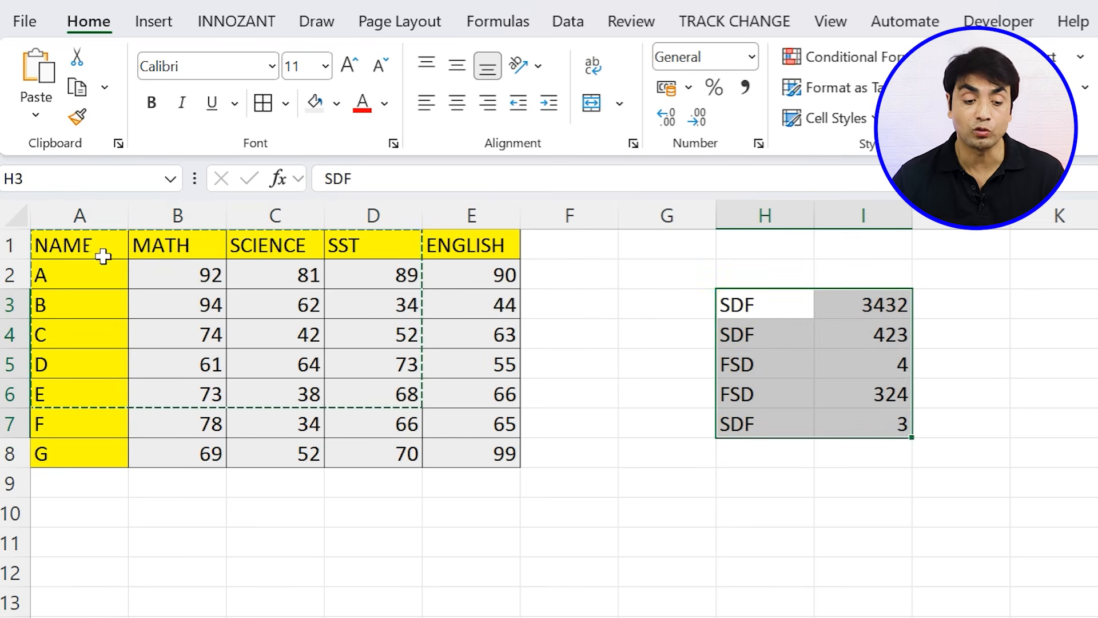
- Copy the formatting of A1:D7 with a locked Format Painter onto G3:I7, K3:L7 and an empty range beneath the sample data
mouse_move(81, 238)
left_mouse_down()
mouse_move(283, 401)
mouse_move(400, 426)
left_mouse_up()
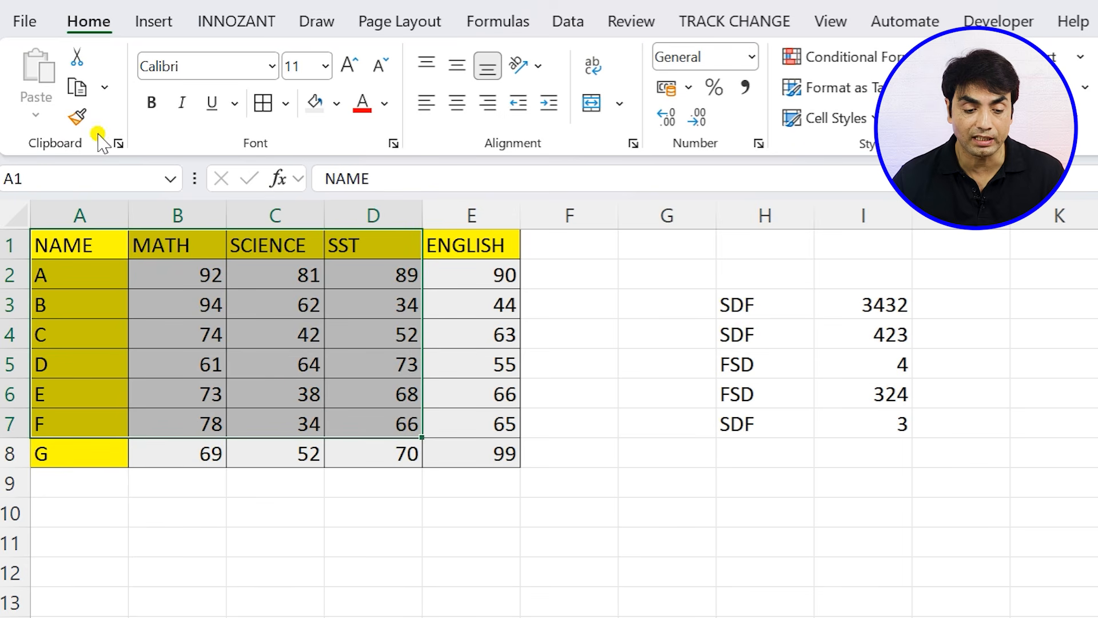
left_click(77, 117)
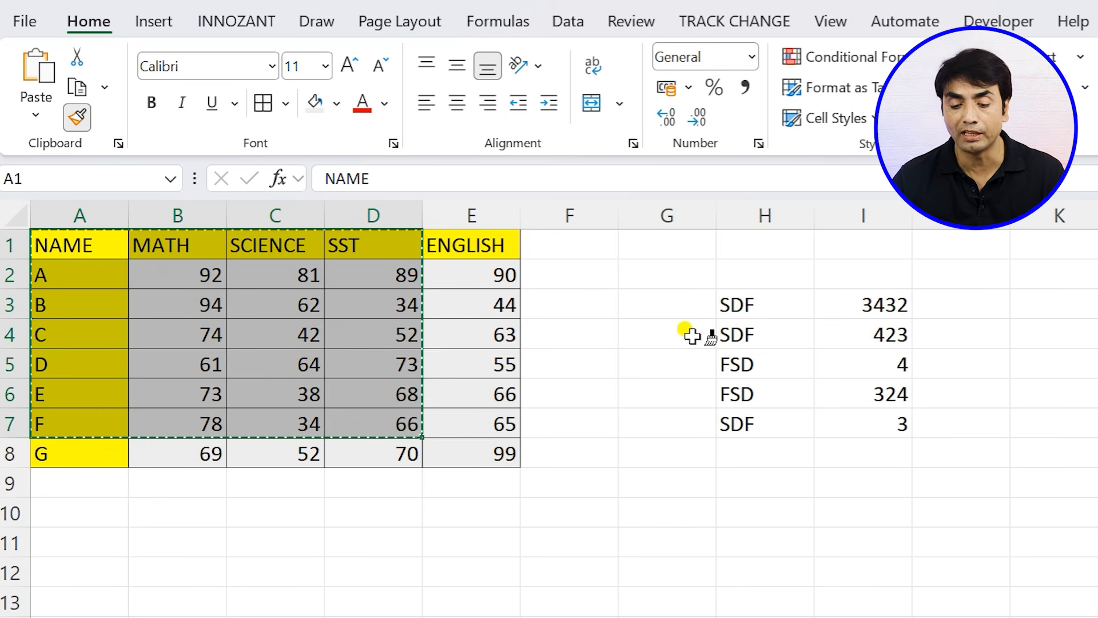
mouse_move(700, 306)
left_mouse_down()
mouse_move(716, 304)
mouse_move(864, 423)
left_mouse_up()
left_click_drag(999, 309, 1030, 303)
left_click_drag(753, 303, 881, 426)
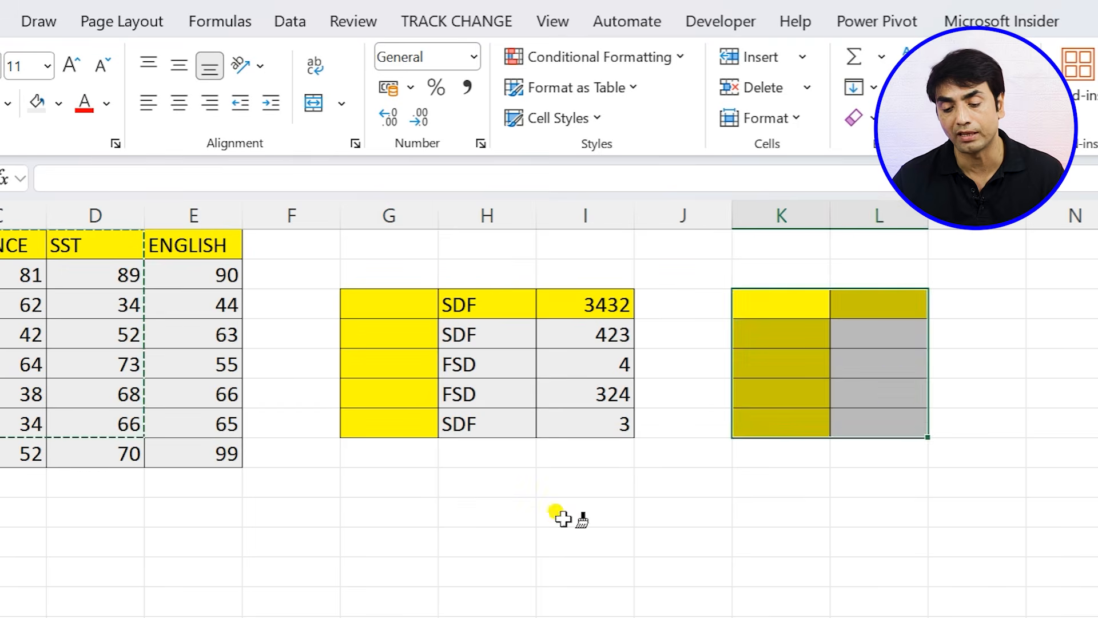
left_click_drag(562, 517, 736, 601)
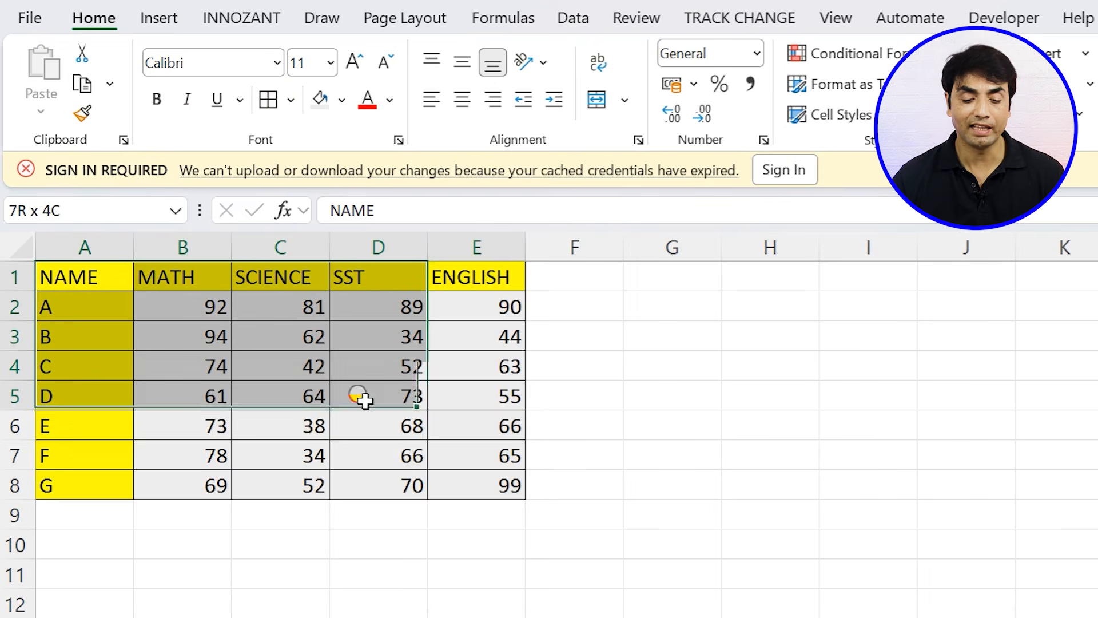
- Dismiss the sign-in notice and enlarge cell A1 by making row 1 about twice as tall and column A about four times as wide
left_click_drag(363, 398, 515, 486)
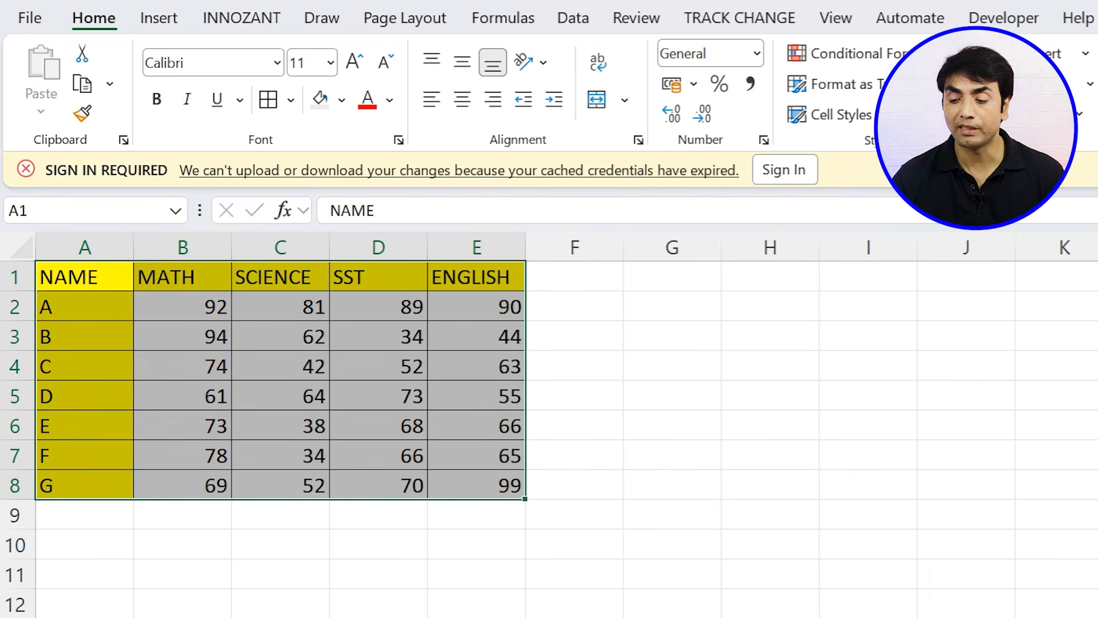
left_click(1094, 169)
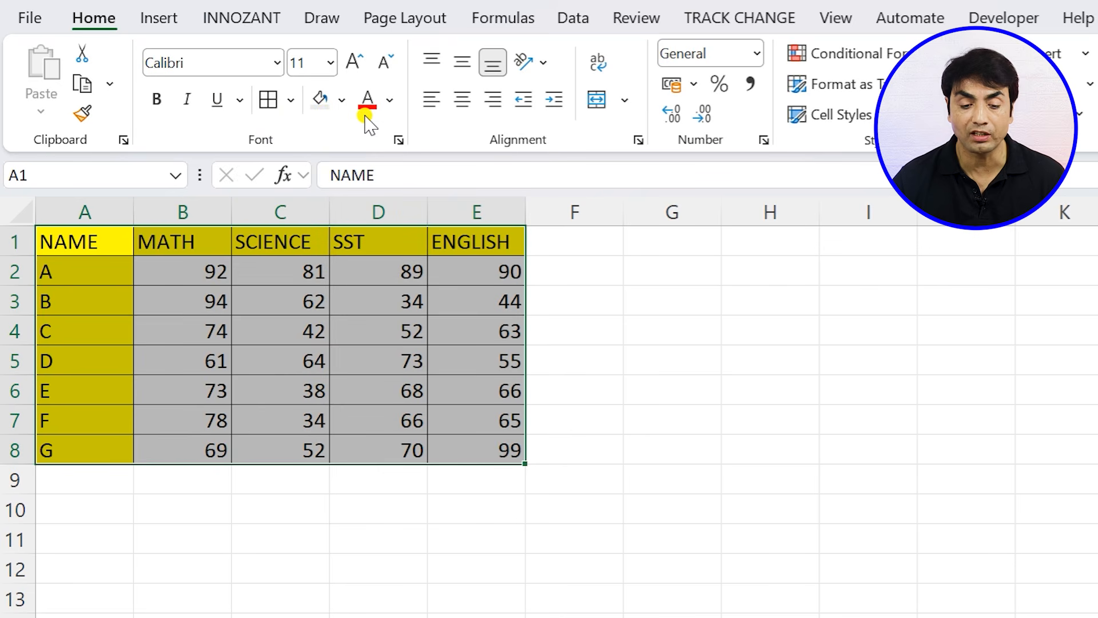
left_click(88, 326)
left_click_drag(17, 255, 17, 289)
left_click_drag(133, 207, 420, 211)
left_click(162, 281)
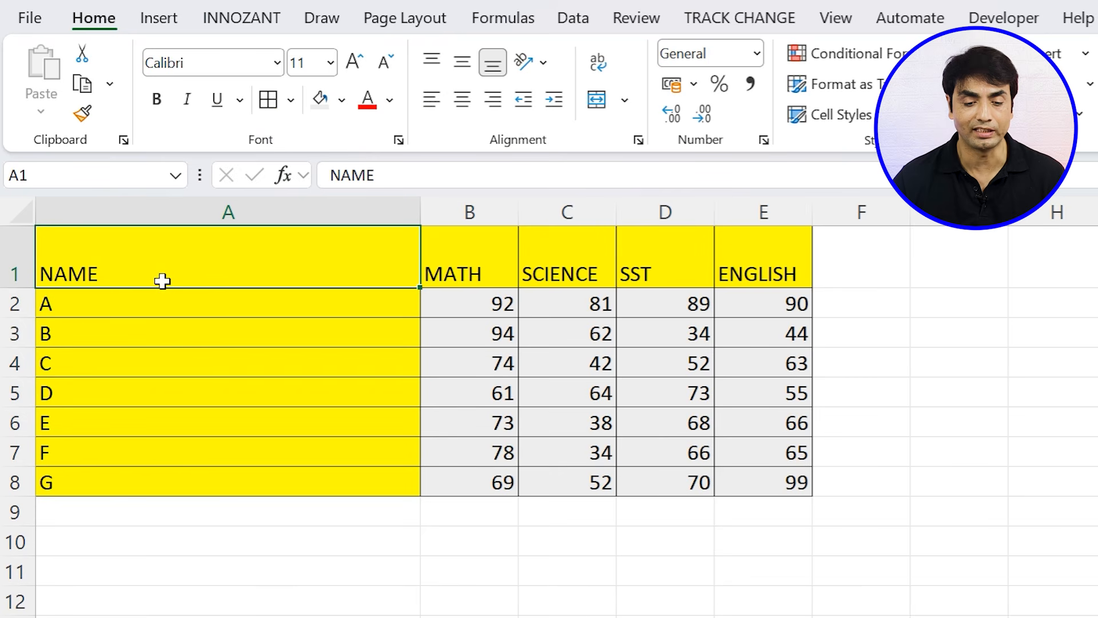
- Try centre and right alignment on the NAME header, finishing with left alignment
left_click(462, 99)
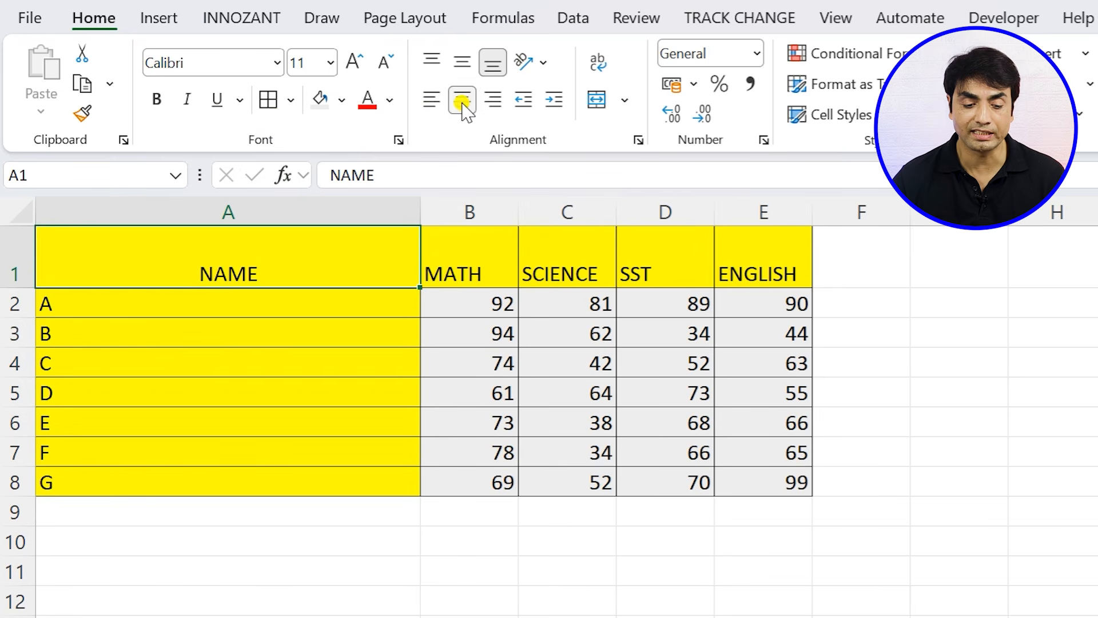
left_click(492, 100)
left_click(432, 99)
- Try top and middle vertical alignment on the whole of row 1, finishing with bottom alignment
left_click(18, 256)
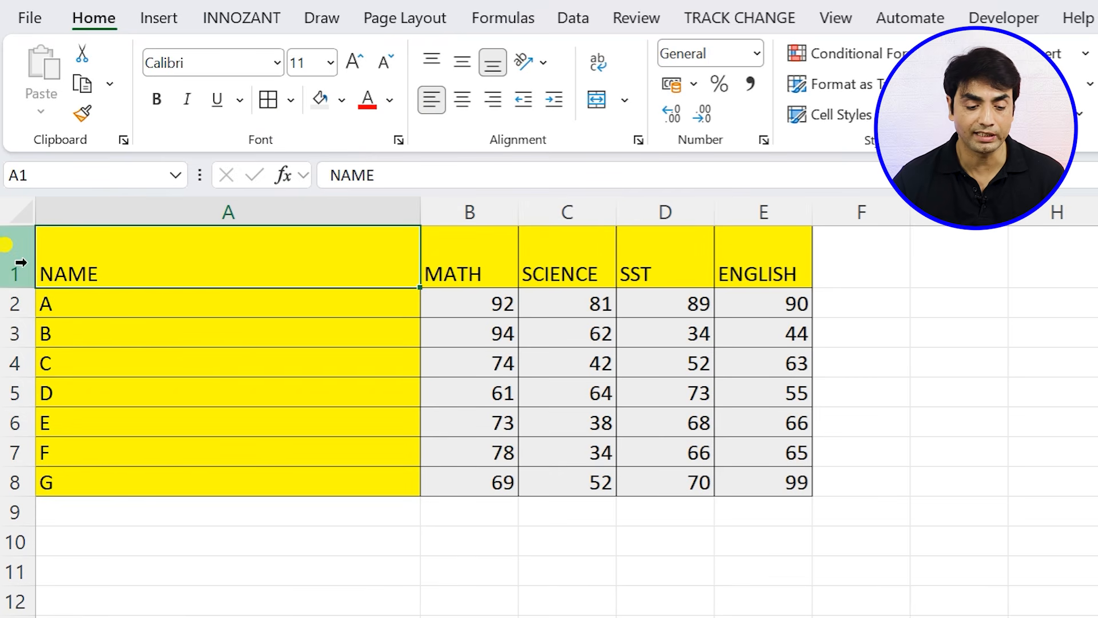
left_click(433, 60)
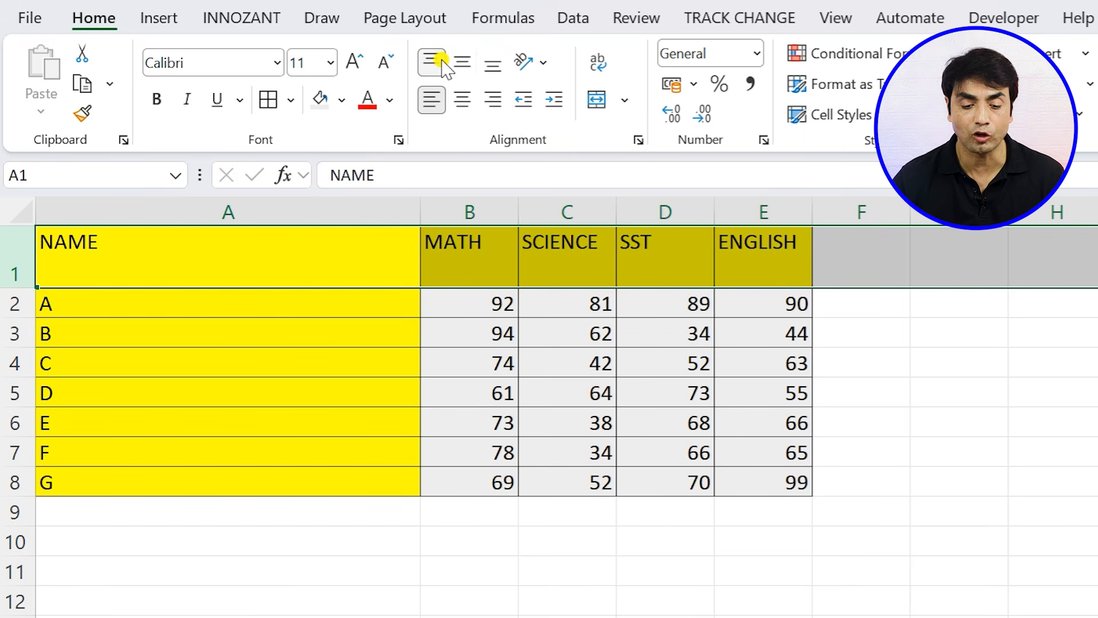
left_click(461, 62)
left_click(489, 64)
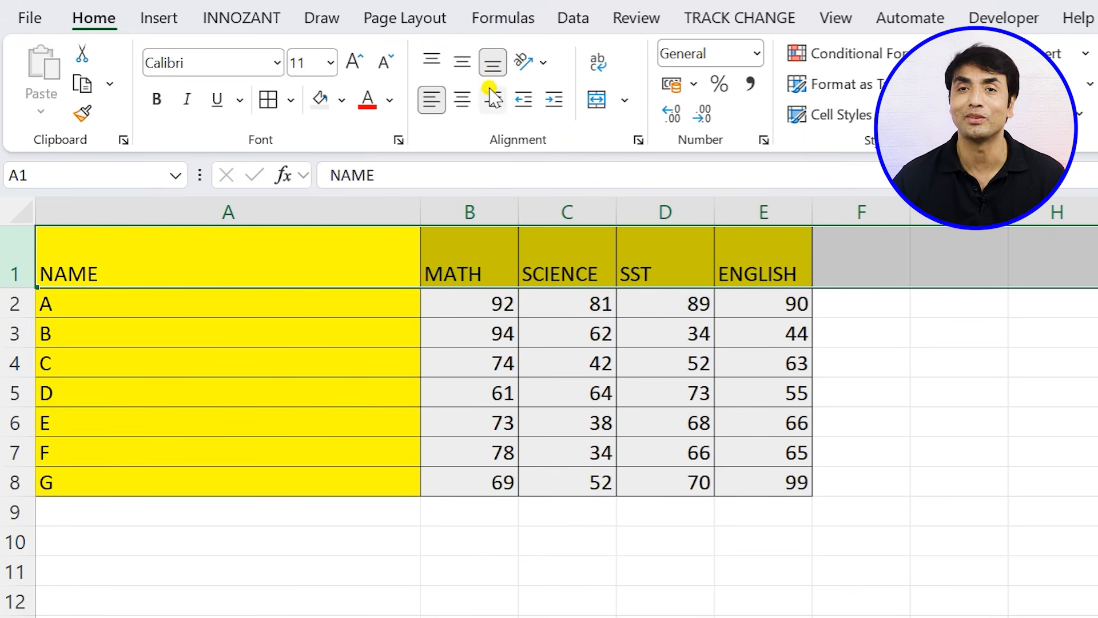
- Shrink row 1 back to about the height of the other rows and widen column A further
left_click_drag(18, 286, 13, 252)
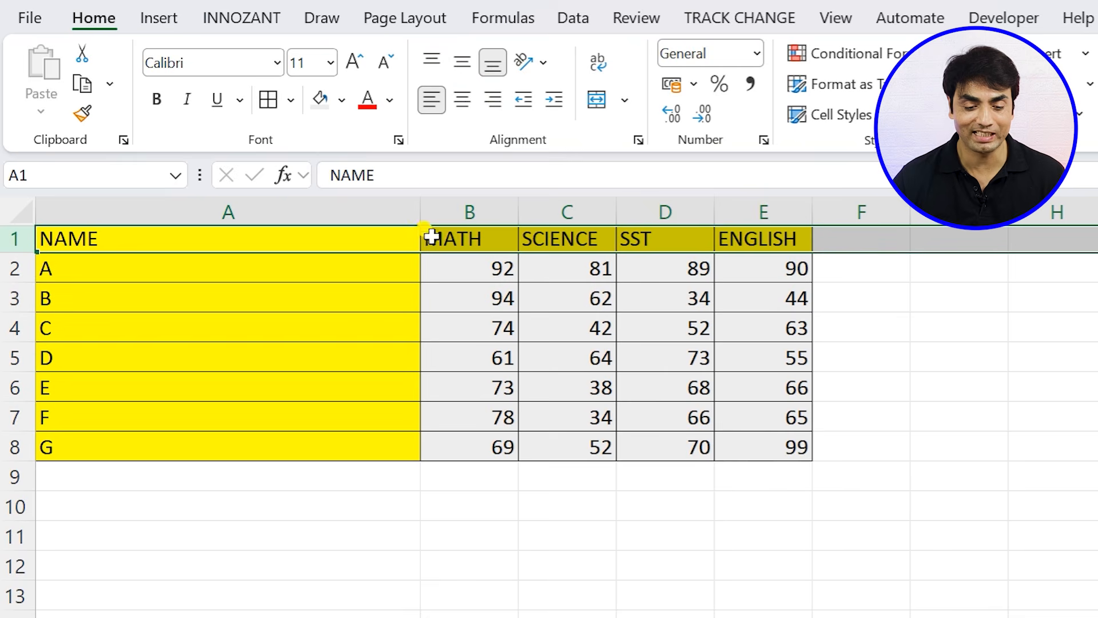
left_click_drag(419, 211, 540, 213)
left_click(405, 308)
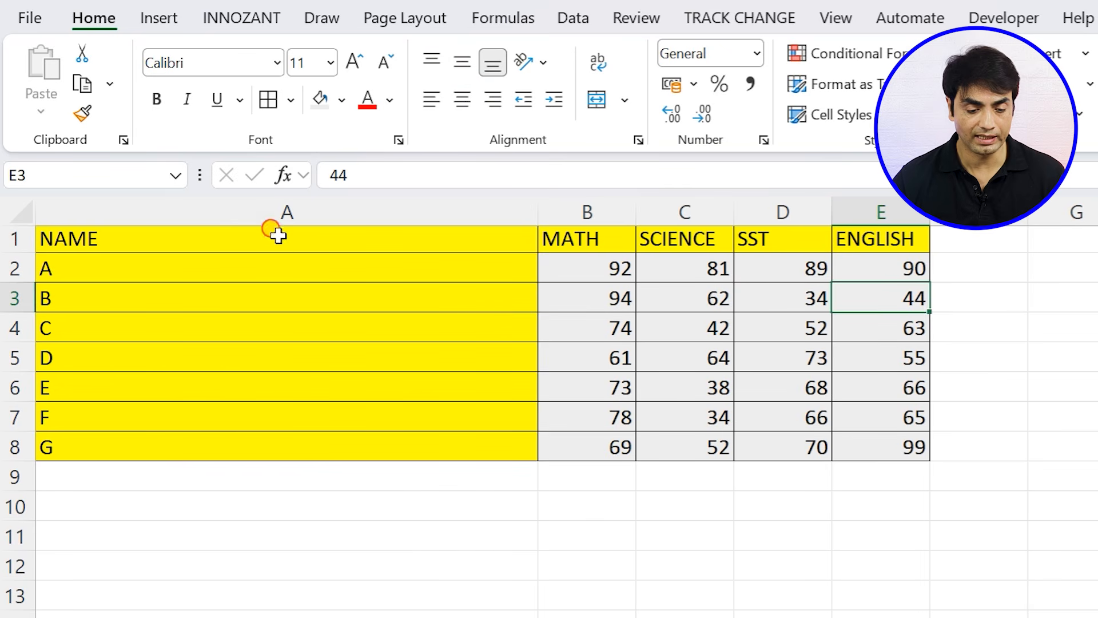
- Increase the indent of the NAME header in cell A1 by several levels
left_click(275, 238)
left_click(551, 100)
double_click(546, 100)
double_click(546, 100)
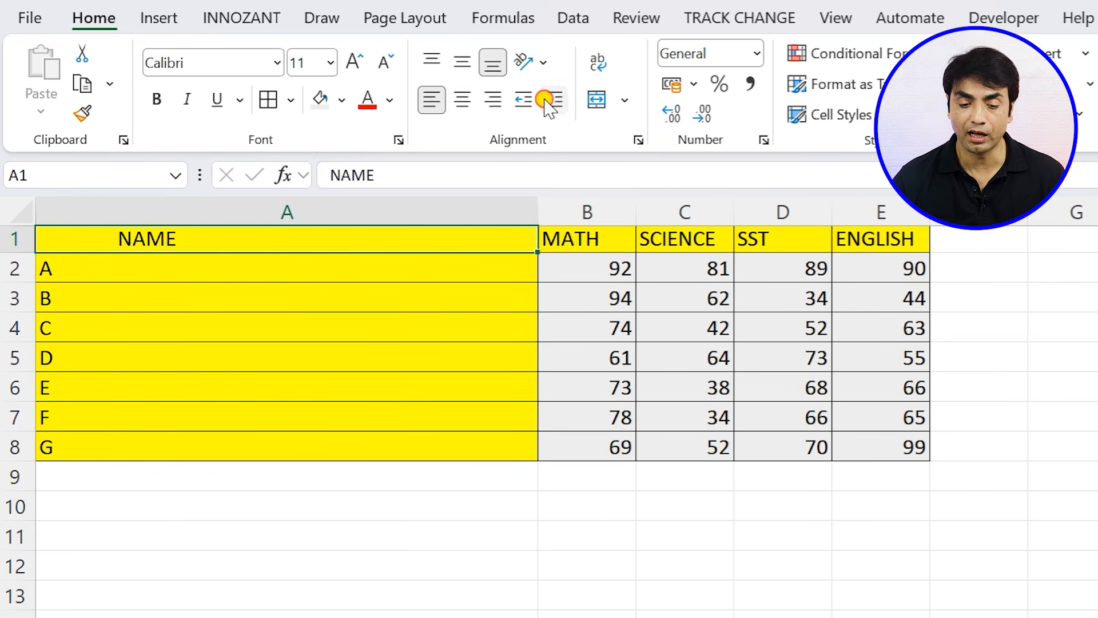
left_click(547, 100)
- Reduce the NAME header's indent to nothing, raise it two levels and bring it back to the cell's edge
left_click(525, 98)
left_click(525, 98)
left_click(525, 98)
left_click(525, 98)
left_click(526, 98)
left_click(523, 98)
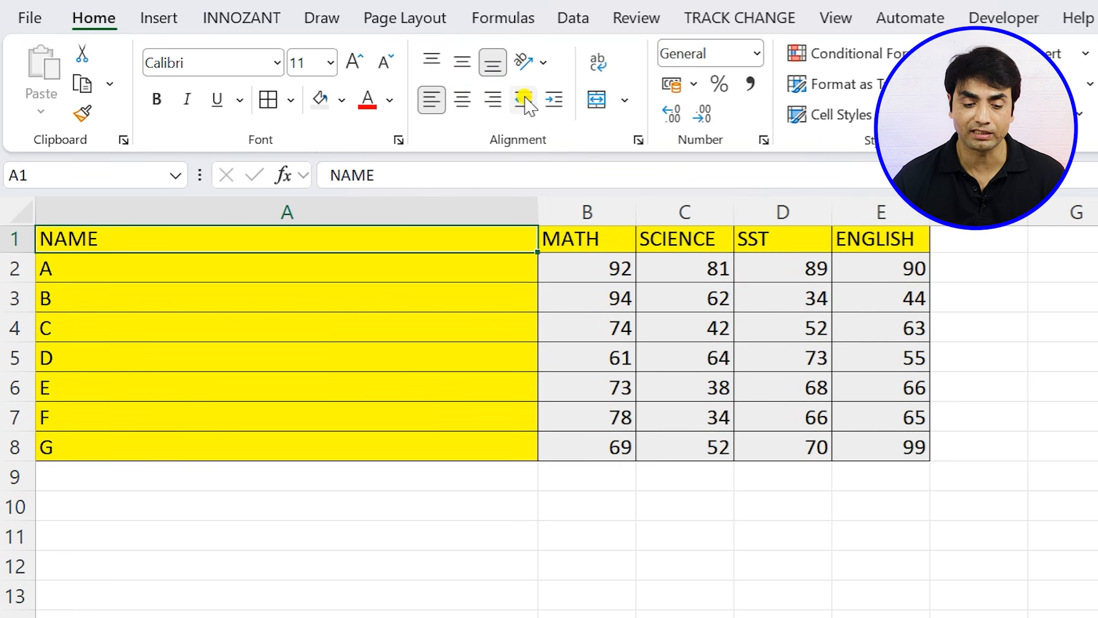
left_click(552, 100)
left_click(553, 100)
left_click(553, 100)
left_click(531, 99)
left_click(531, 98)
left_click(533, 98)
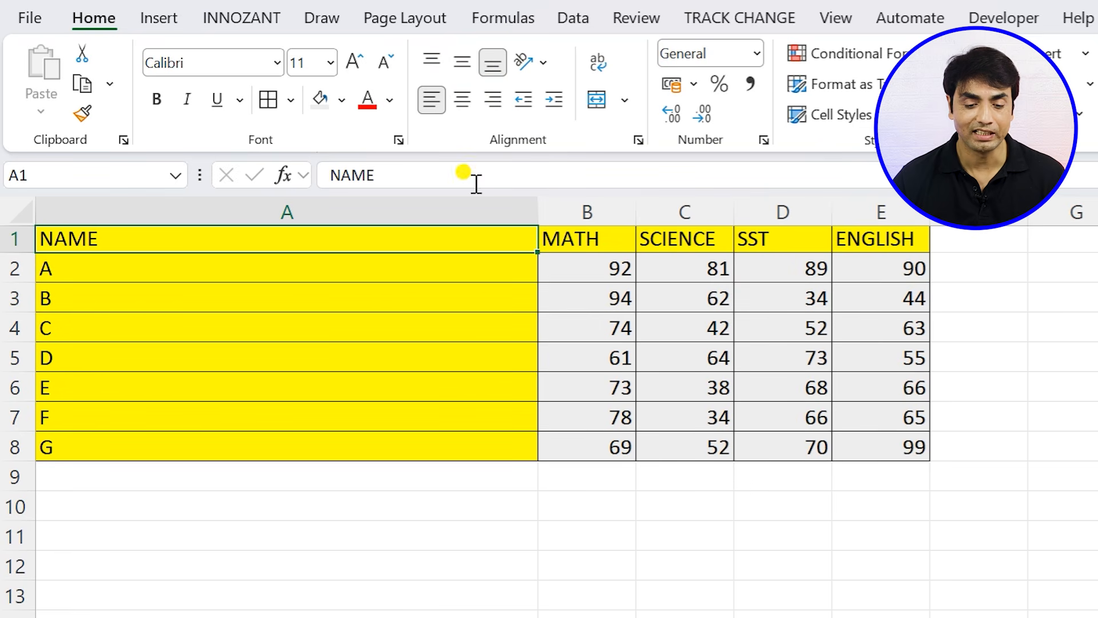
- Narrow column A to slightly less than the other columns' width and set the headers in A1:E1 to Vertical Text
left_click_drag(544, 197, 120, 215)
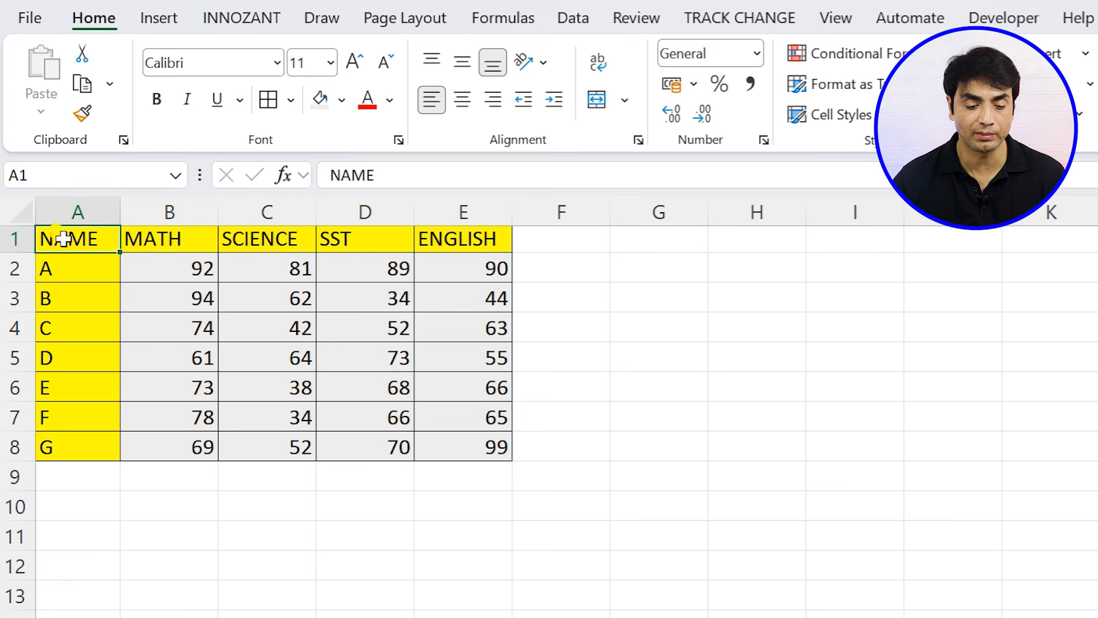
left_click_drag(54, 238, 461, 243)
left_click(528, 62)
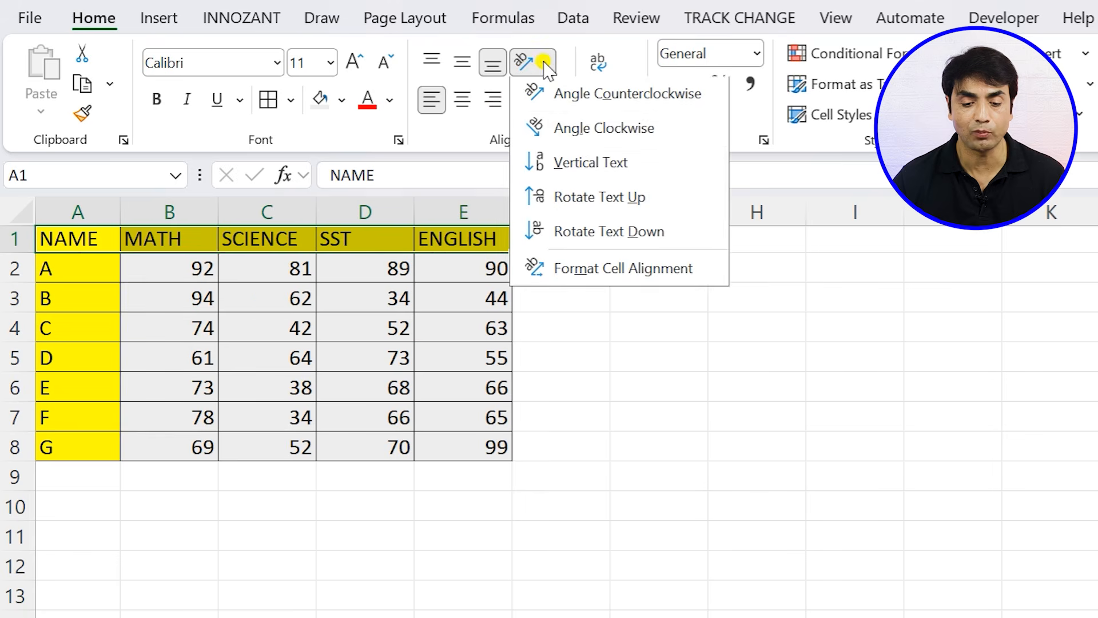
left_click(579, 164)
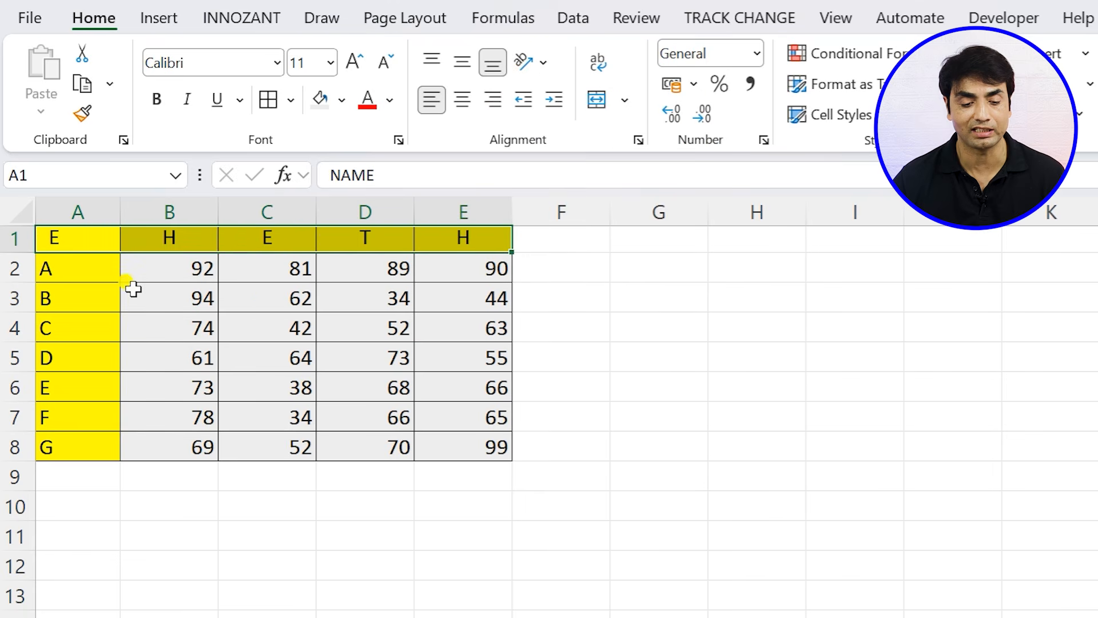
- Insert a blank row above the header row and enter the title STIUDENT DATA in cell A1
double_click(22, 253)
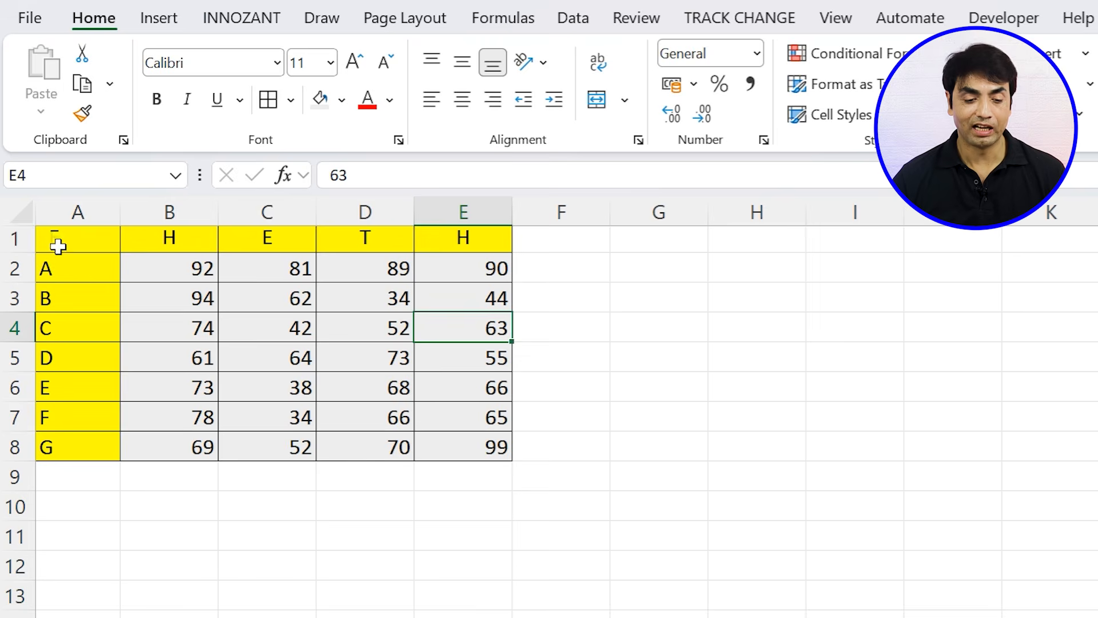
left_click(12, 239)
right_click(12, 239)
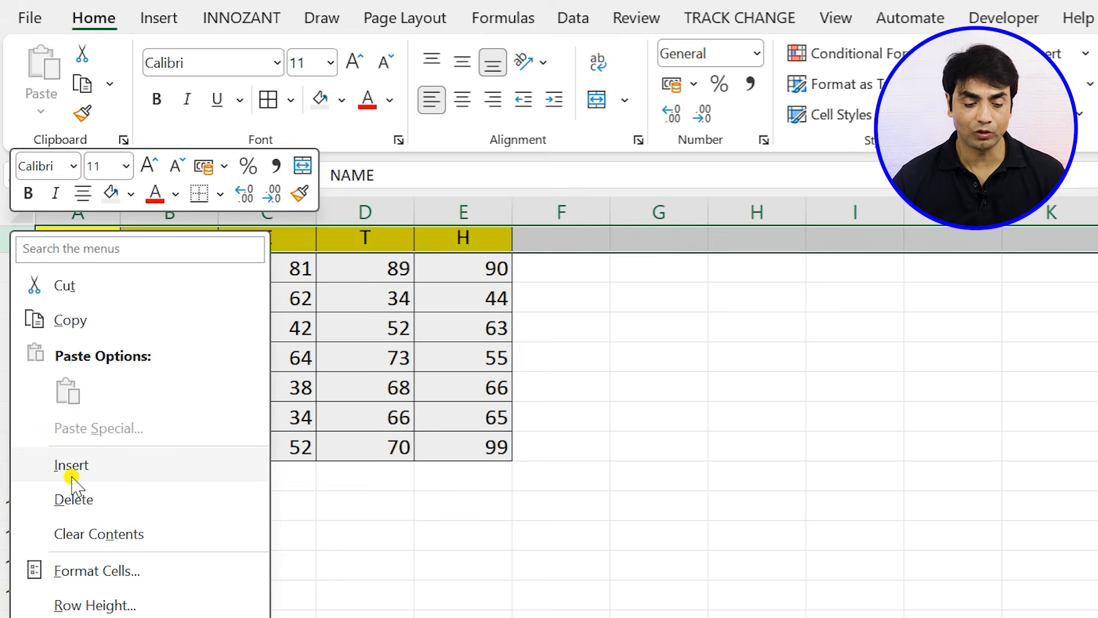
left_click(69, 465)
left_click(191, 388)
left_click(107, 240)
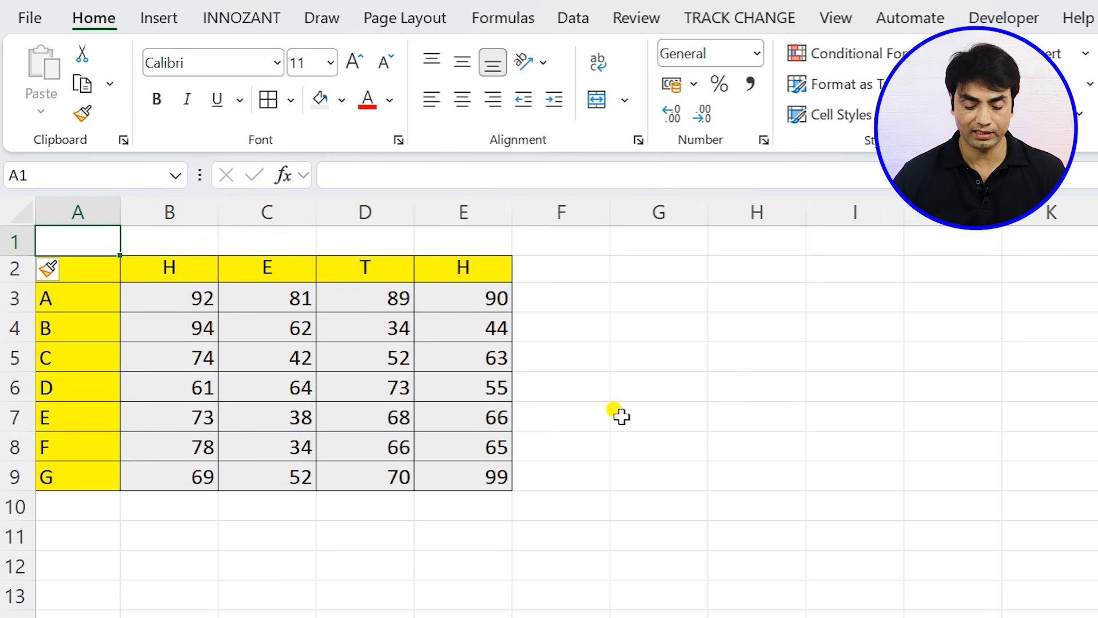
type("STIUDENT DATA")
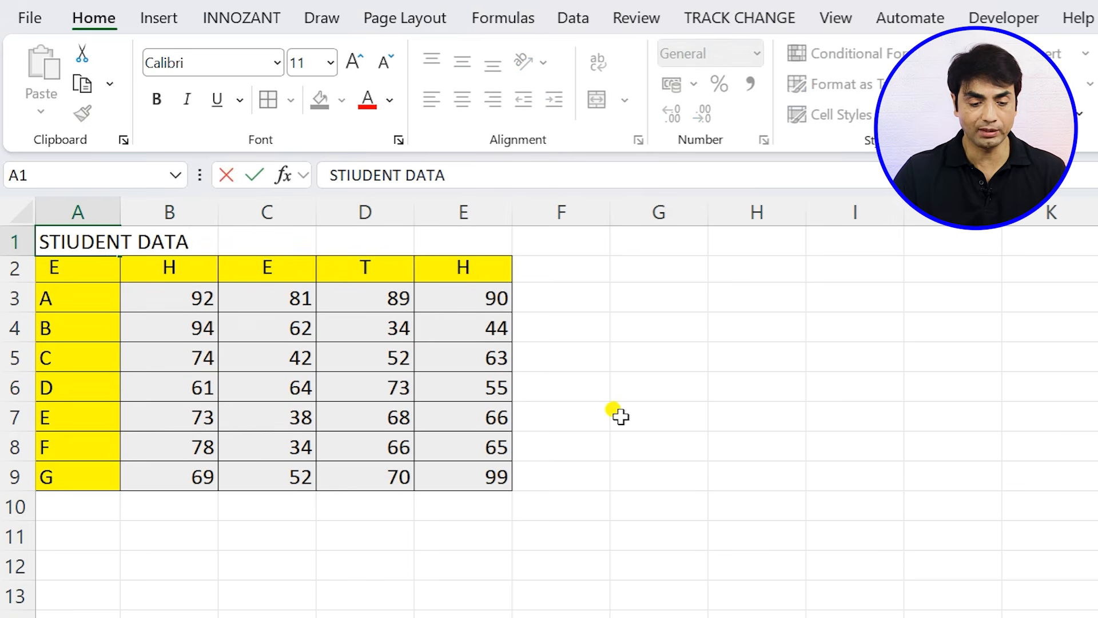
left_click(616, 455)
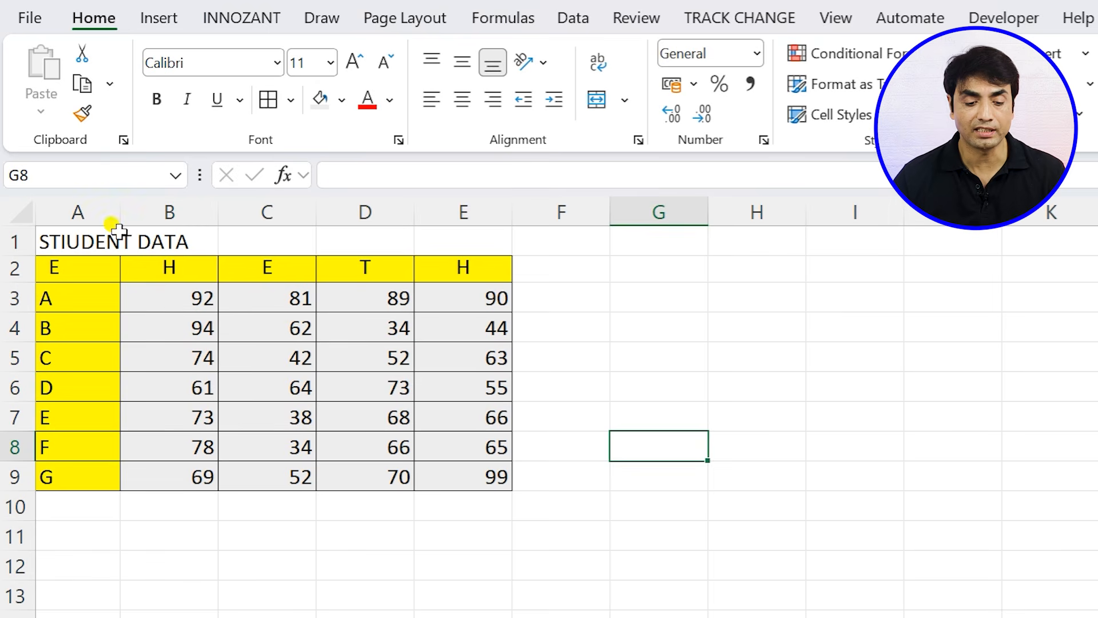
- Merge and center the title across A1:E1, and undo the merge
left_click_drag(118, 231, 460, 240)
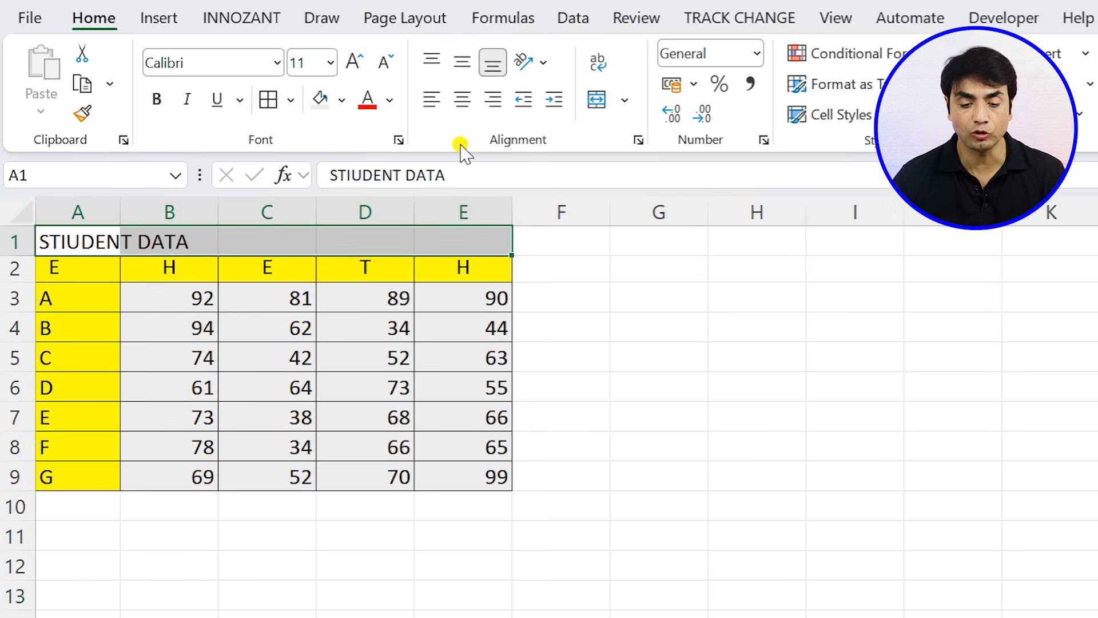
left_click(600, 108)
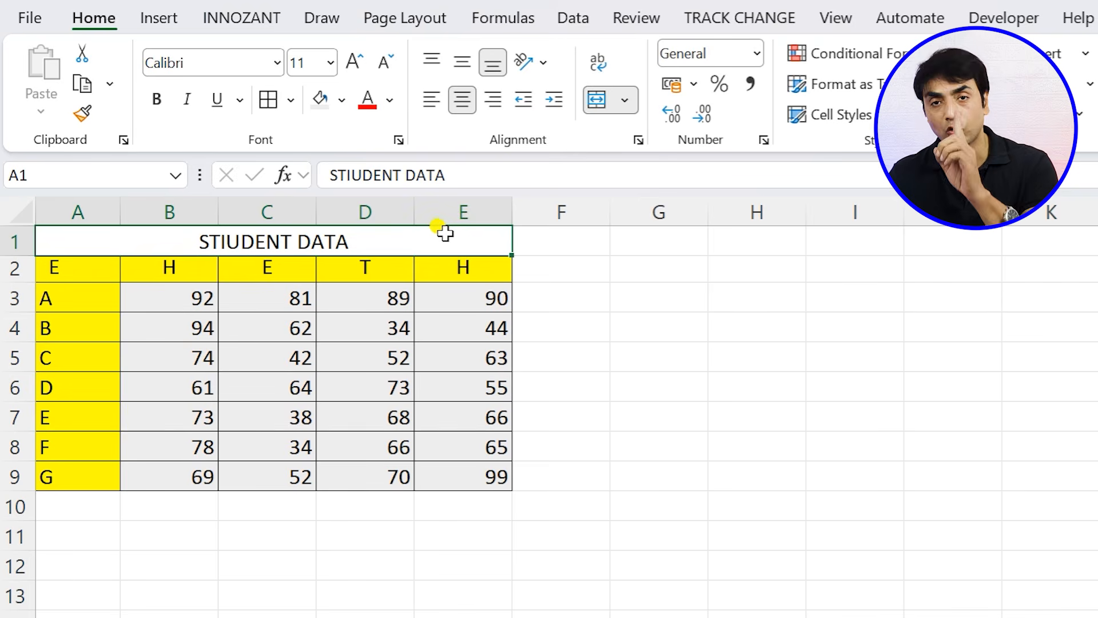
key("ctrl+z")
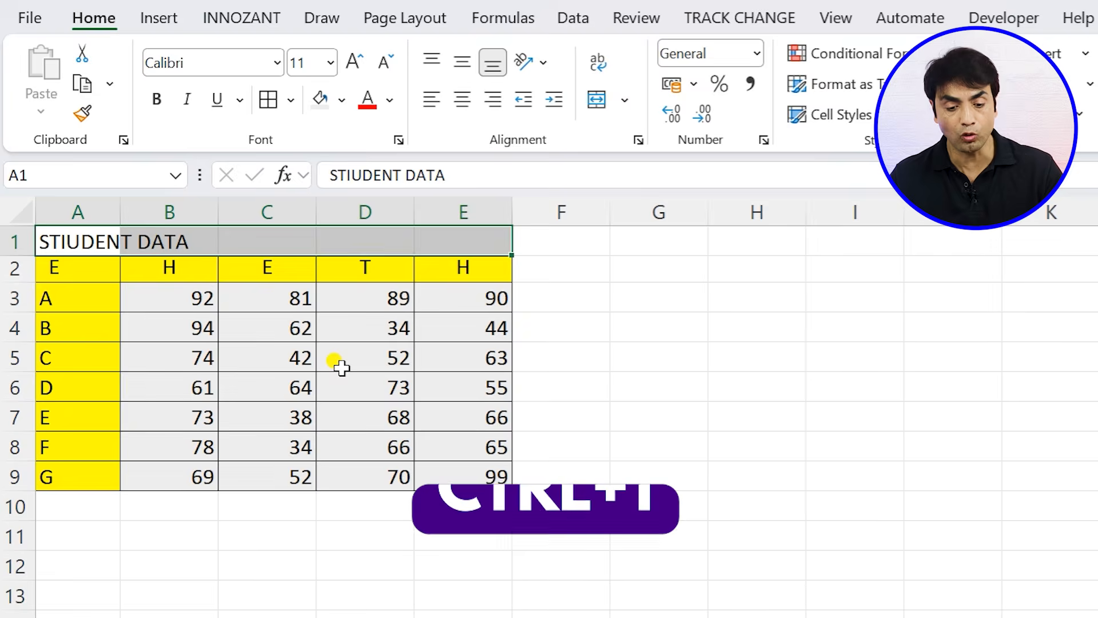
- Center the title over A1:E1 with the Center Across Selection alignment and step through the row's individual cells
key("ctrl+1")
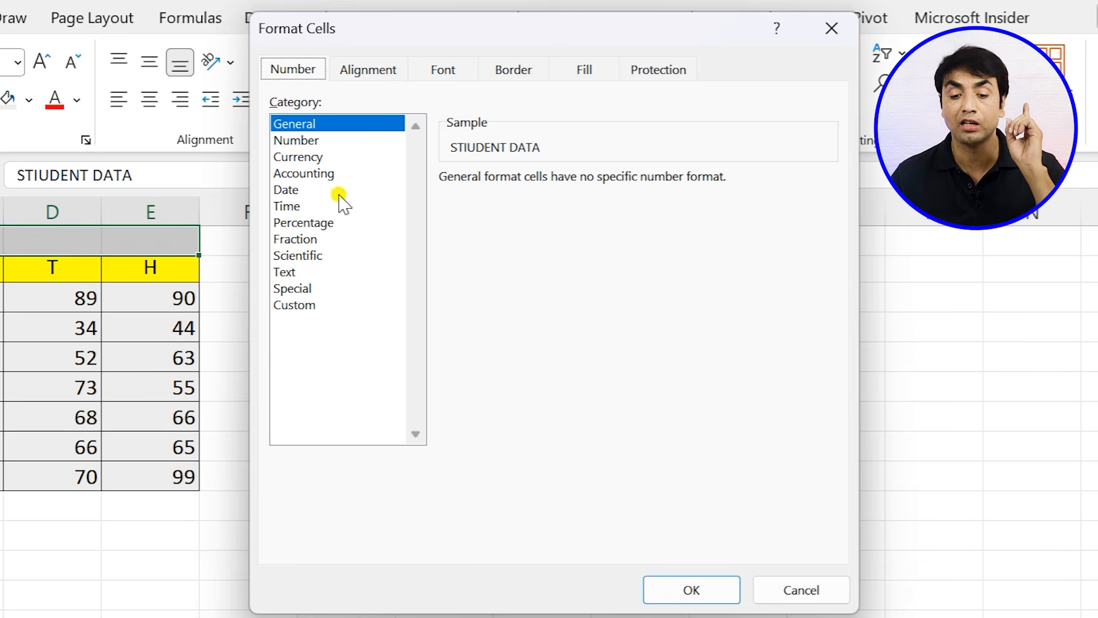
left_click(372, 70)
left_click(363, 151)
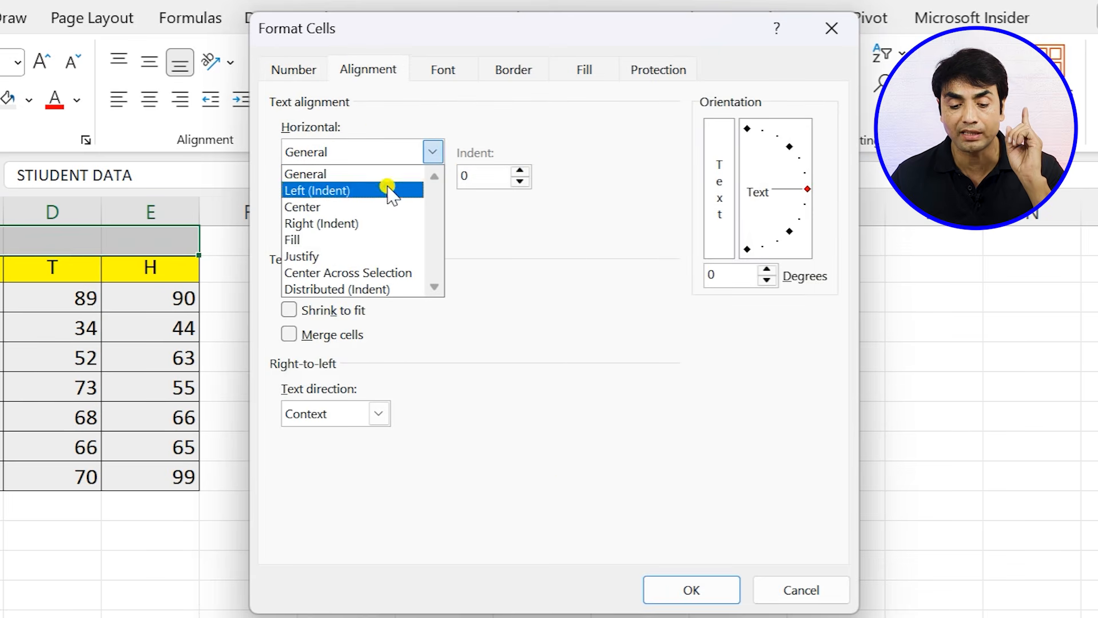
left_click(331, 276)
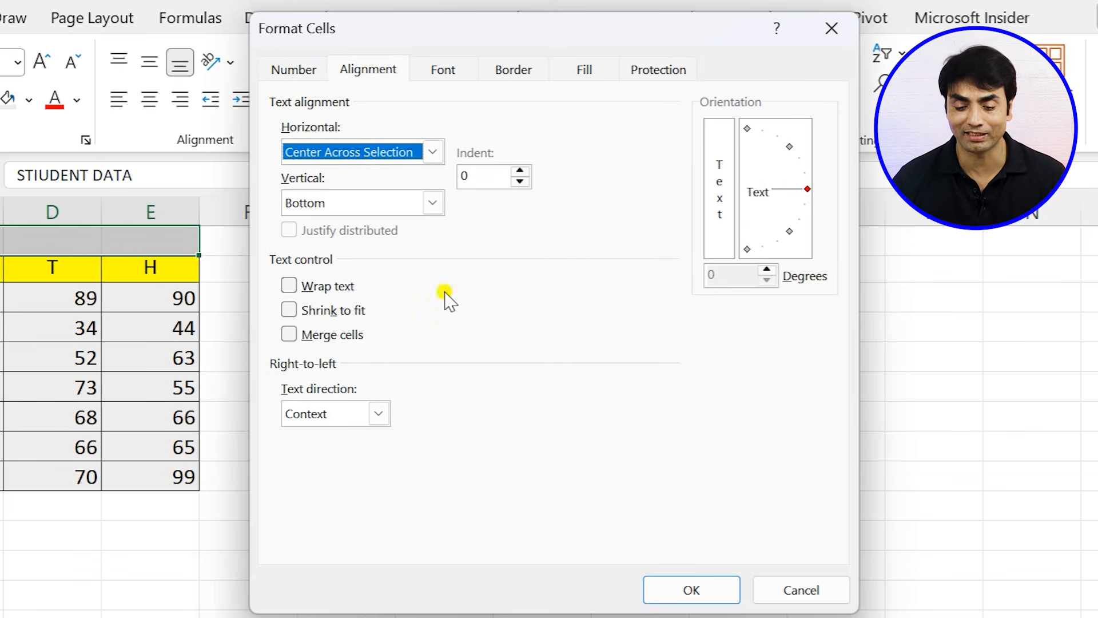
left_click(695, 590)
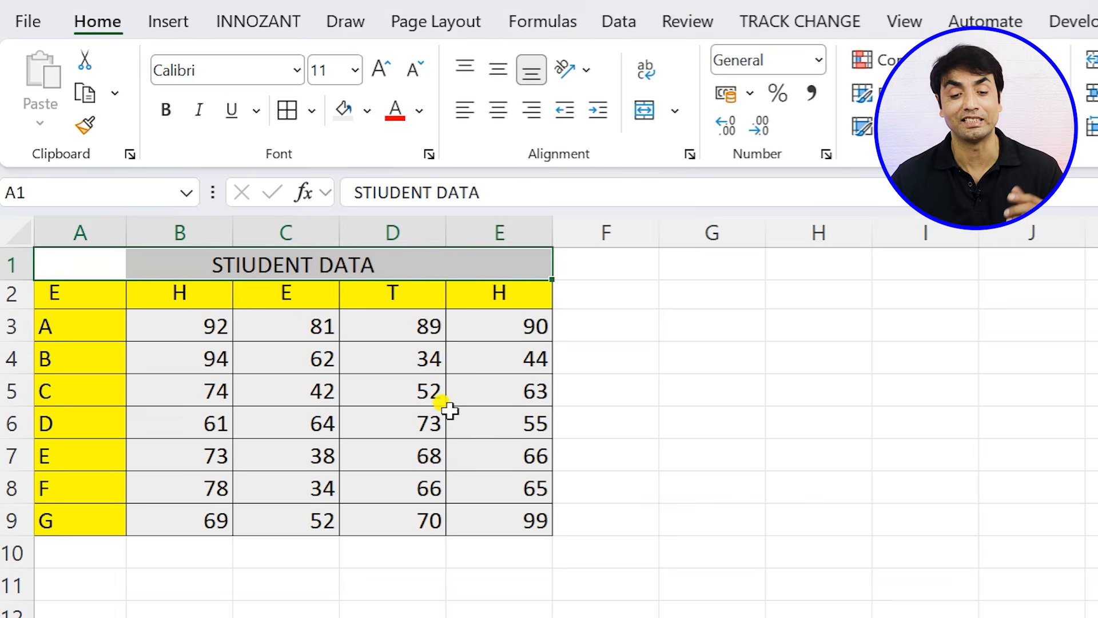
left_click(474, 359)
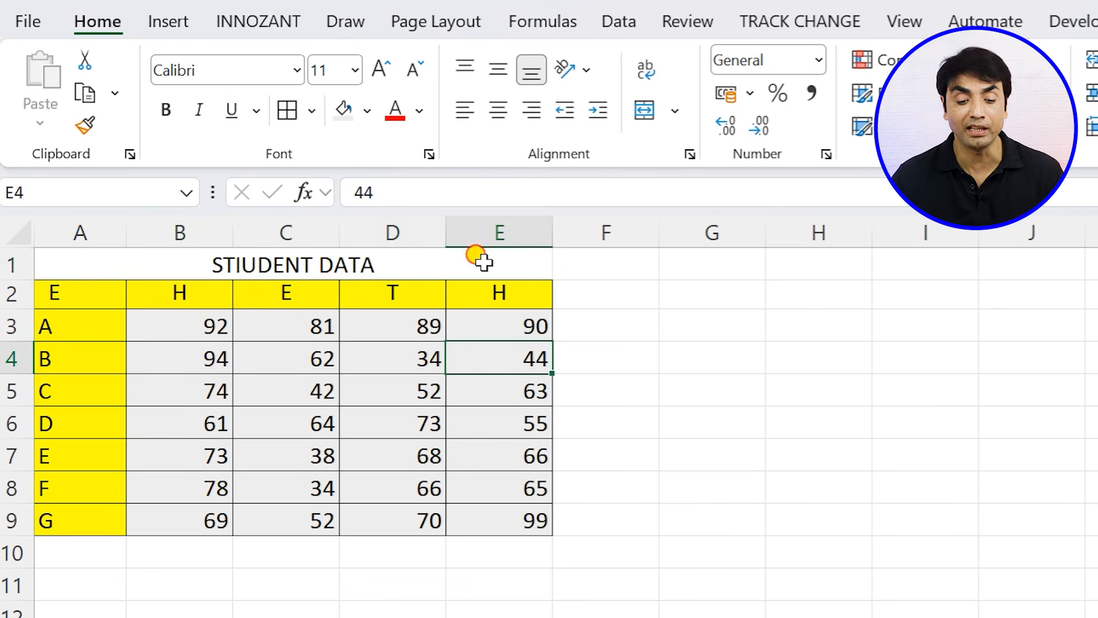
left_click(482, 260)
key("Left")
key("Left")
key("Left")
key("Left")
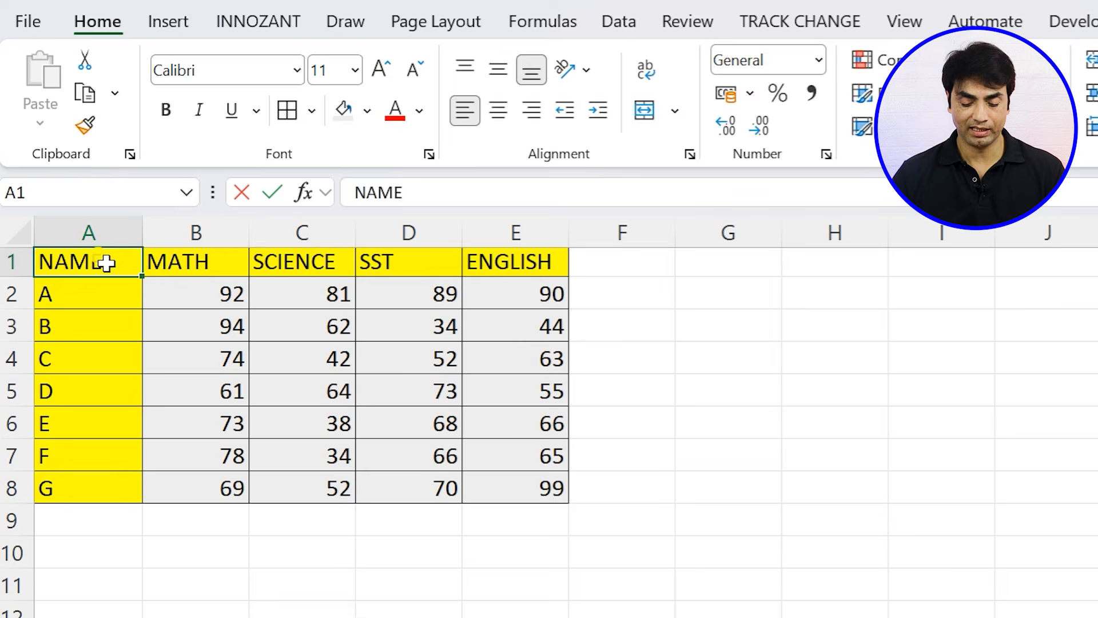
- Replace the NAME header in cell A1 with STUDENT NAME
type("STUDENT NAM")
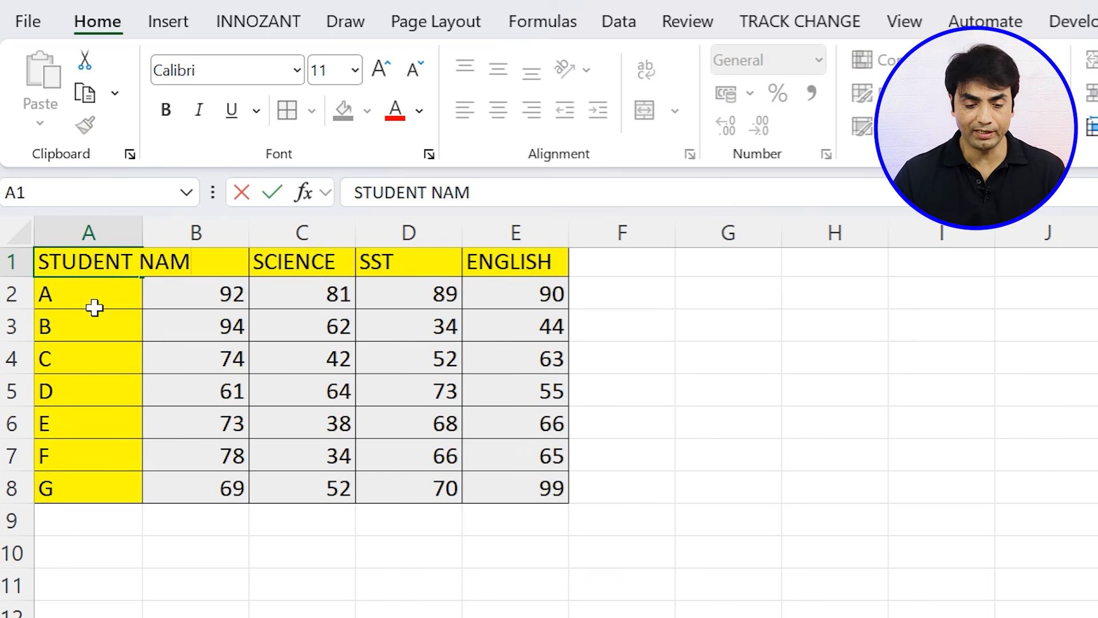
type("E")
key("Return")
- Wrap the text in cell A1, narrow column A slightly and autofit the height of row 1
left_click(124, 261)
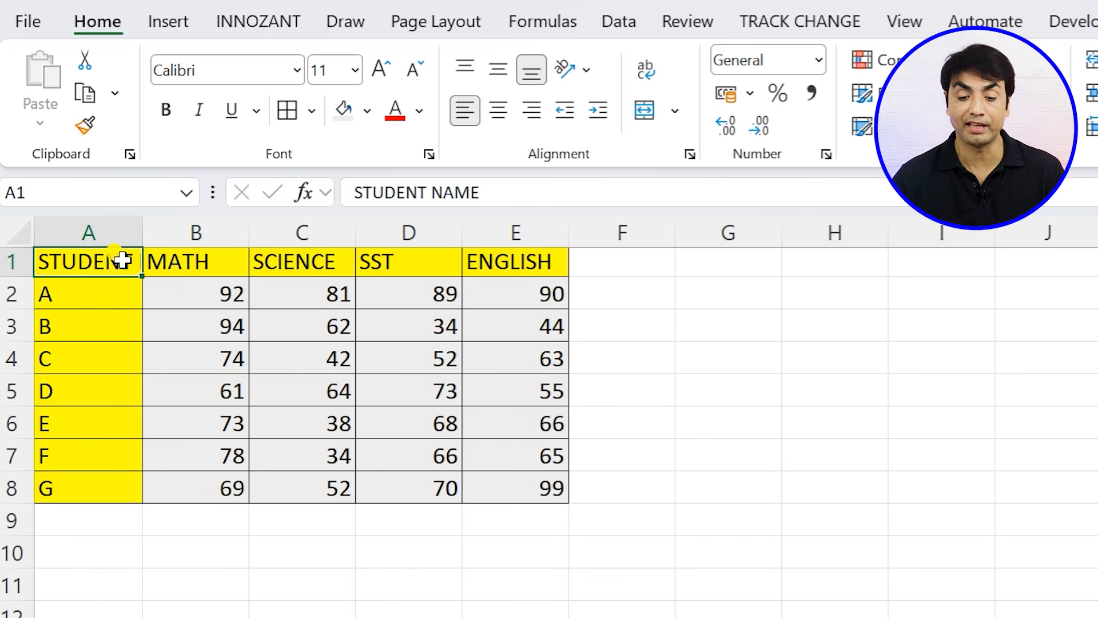
left_click(645, 71)
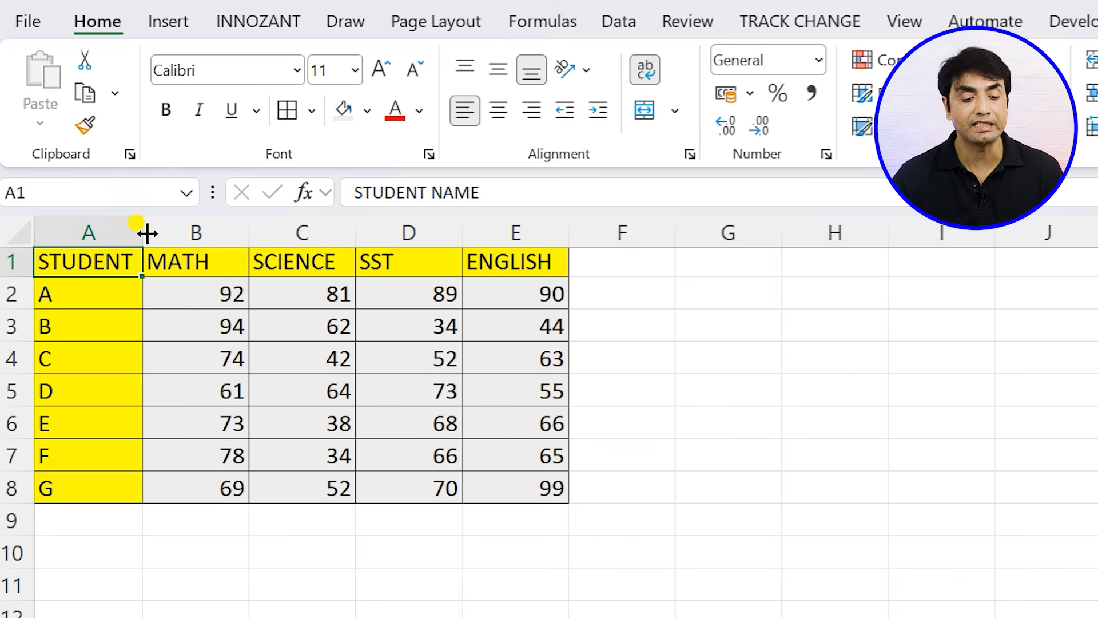
left_click_drag(143, 231, 138, 232)
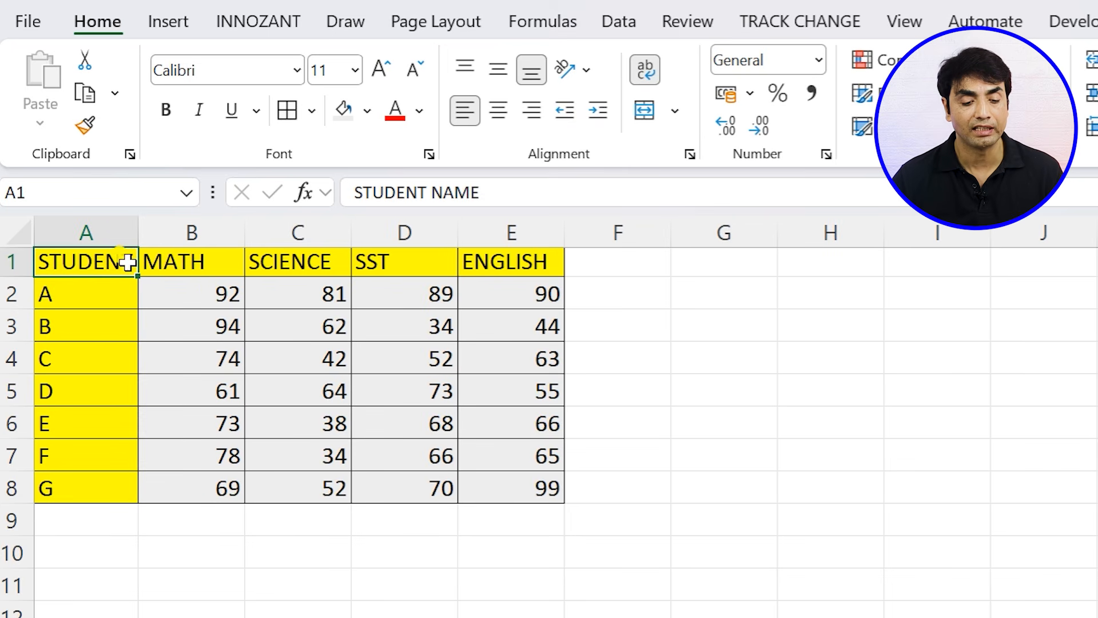
double_click(19, 281)
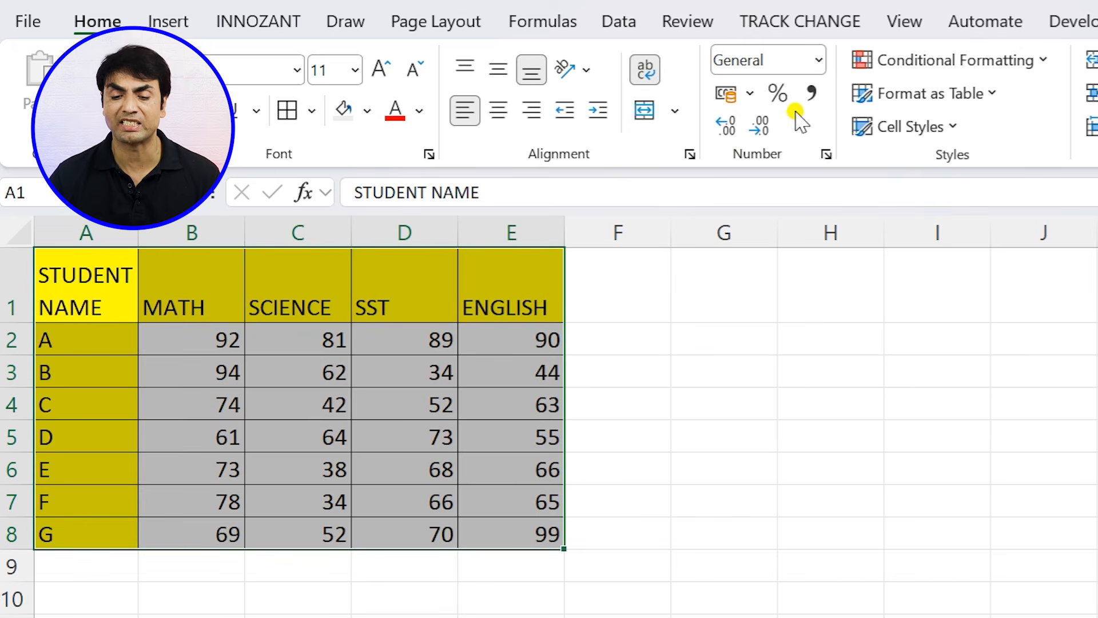
left_click(750, 92)
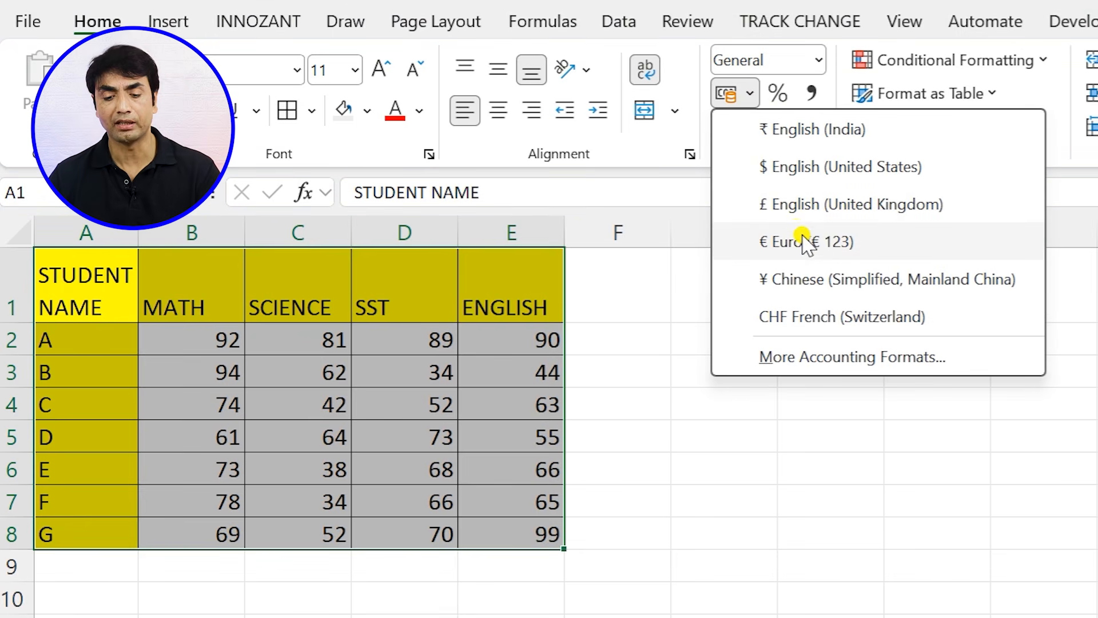
left_click(604, 295)
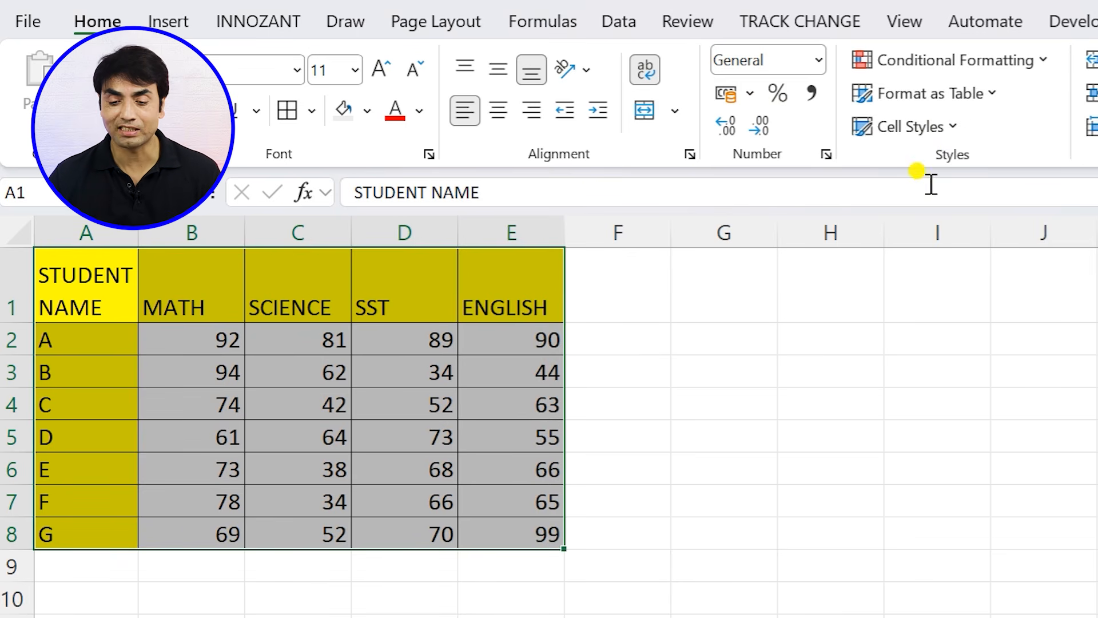
- Format A1:E8 as a table with the orange style in the first Medium row, and switch it to the blue style in the second Medium row
left_click(995, 97)
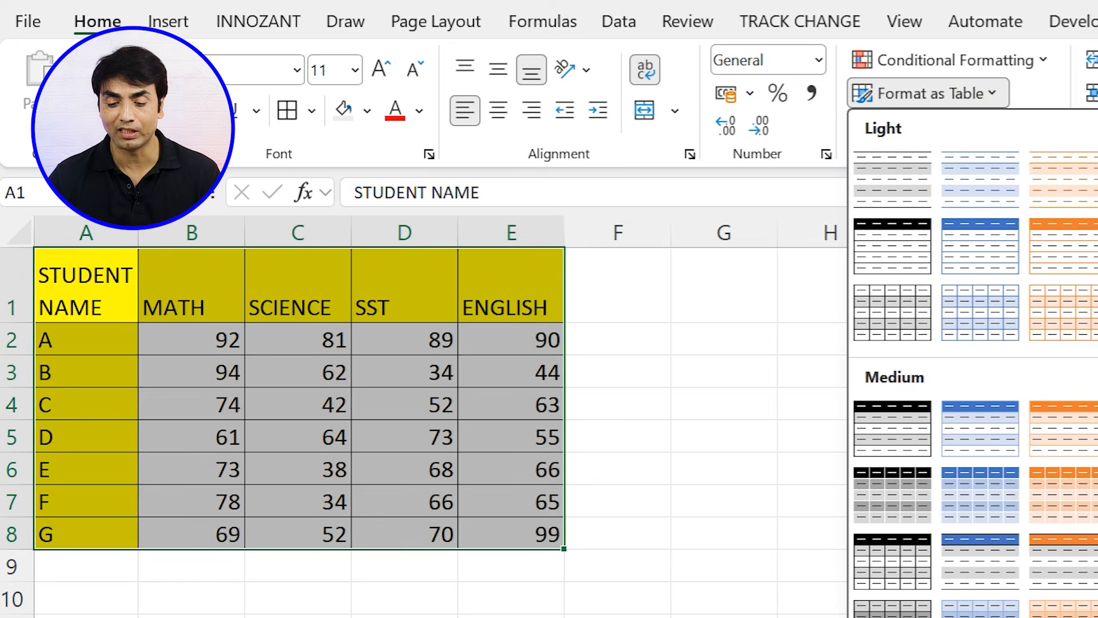
left_click(1081, 426)
left_click(959, 449)
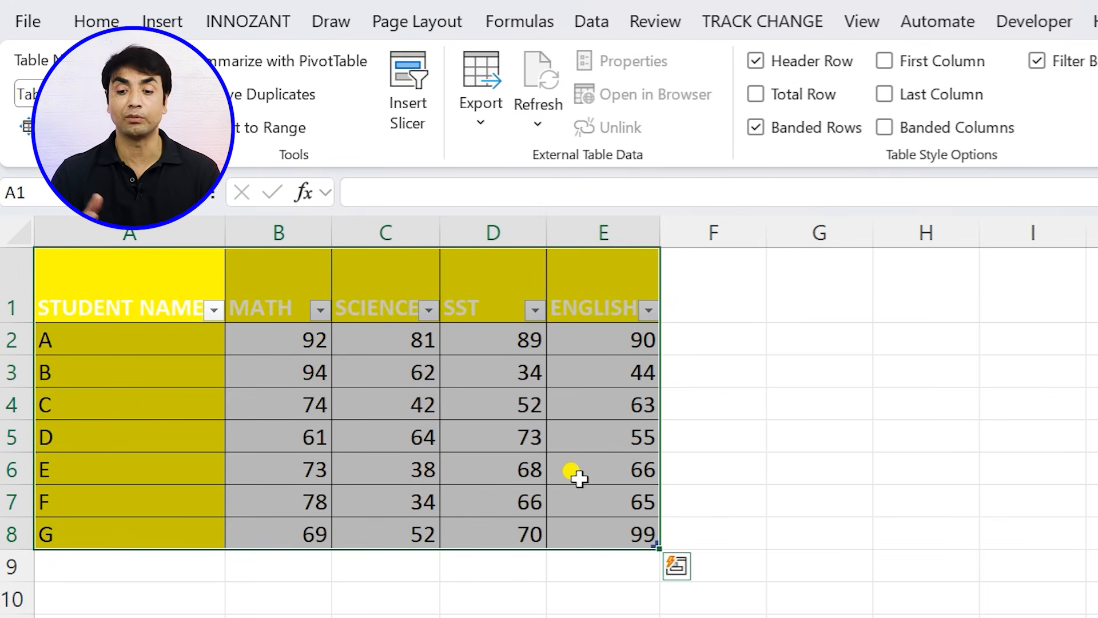
left_click(1097, 136)
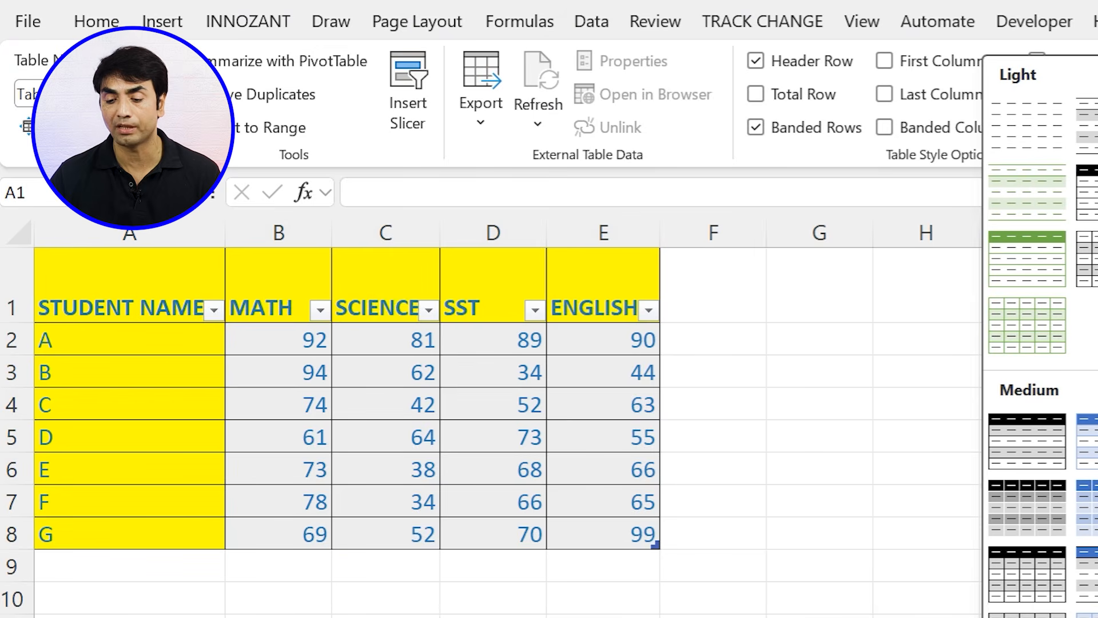
left_click(1091, 506)
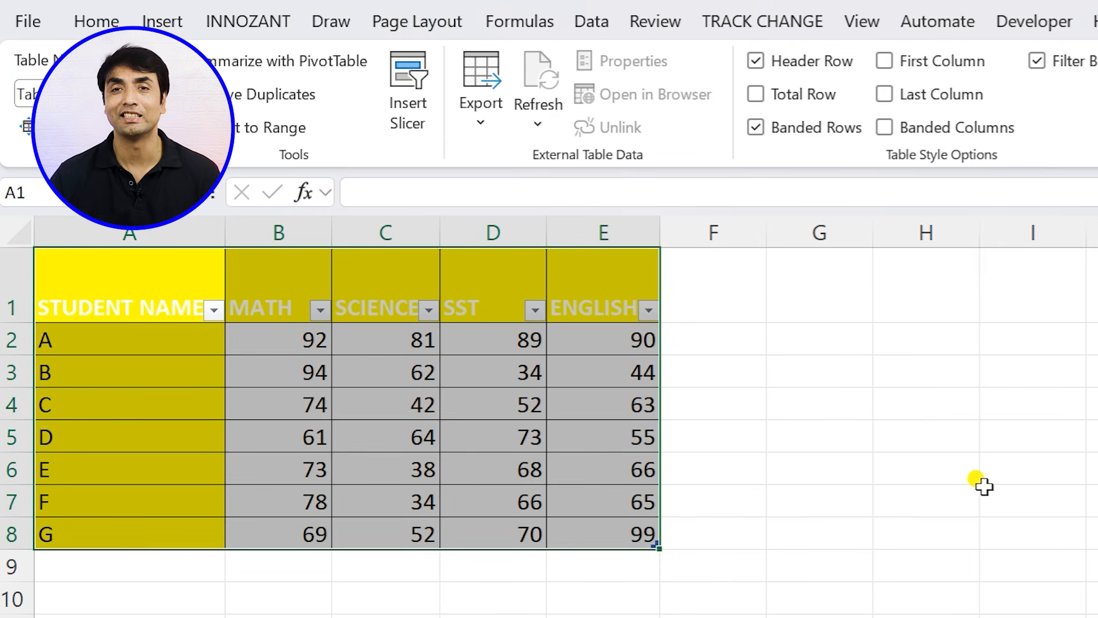